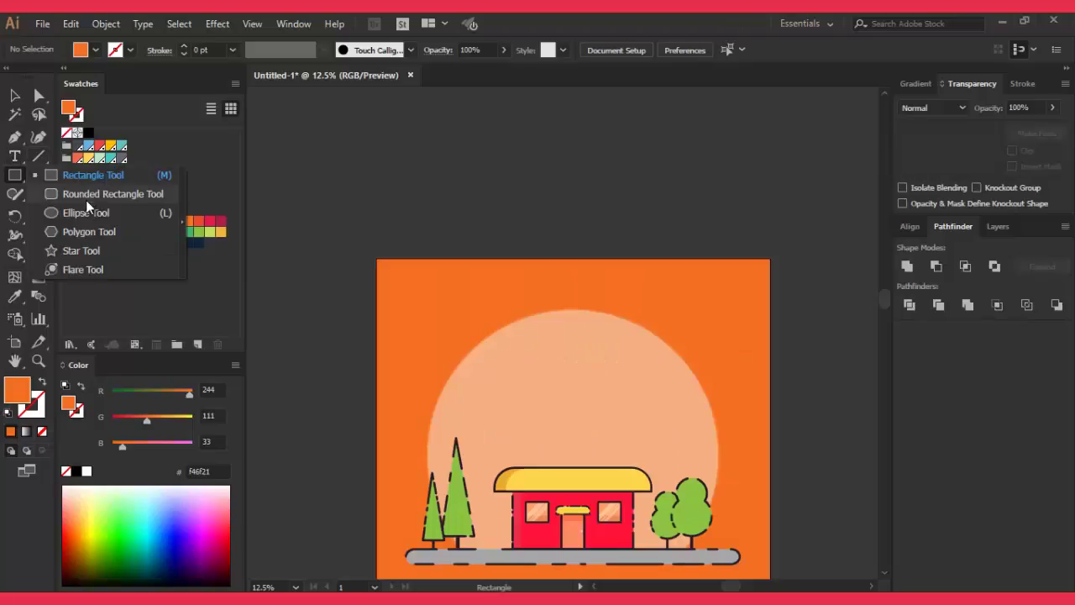
# - Draw four overlapping circles of varying sizes to form a cloud outline
pyautogui.moveTo(14, 175); pyautogui.dragTo(84, 211)
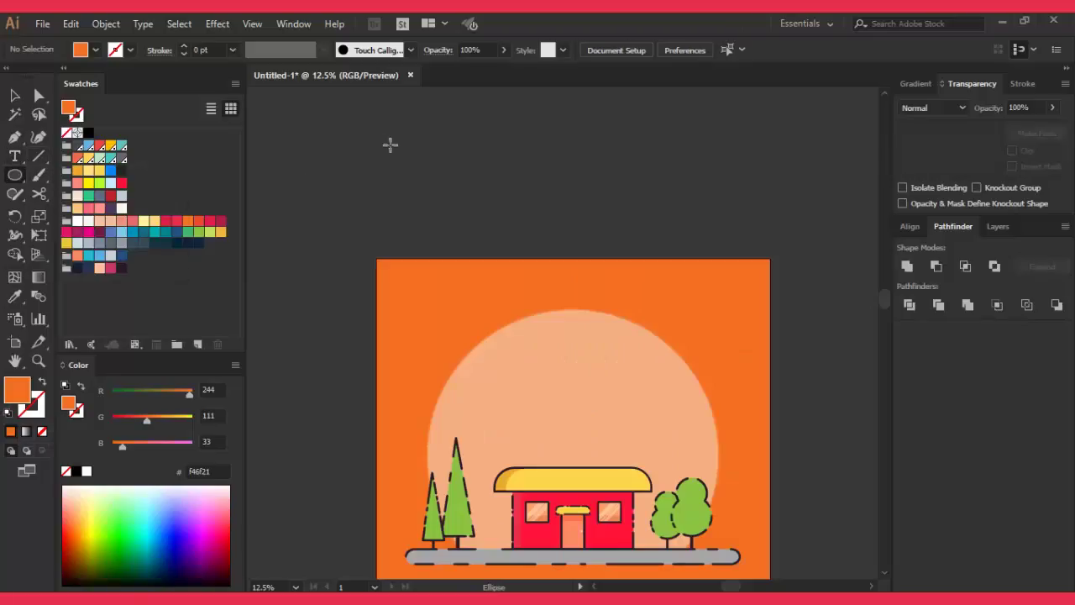
pyautogui.moveTo(389, 122); pyautogui.dragTo(498, 229)
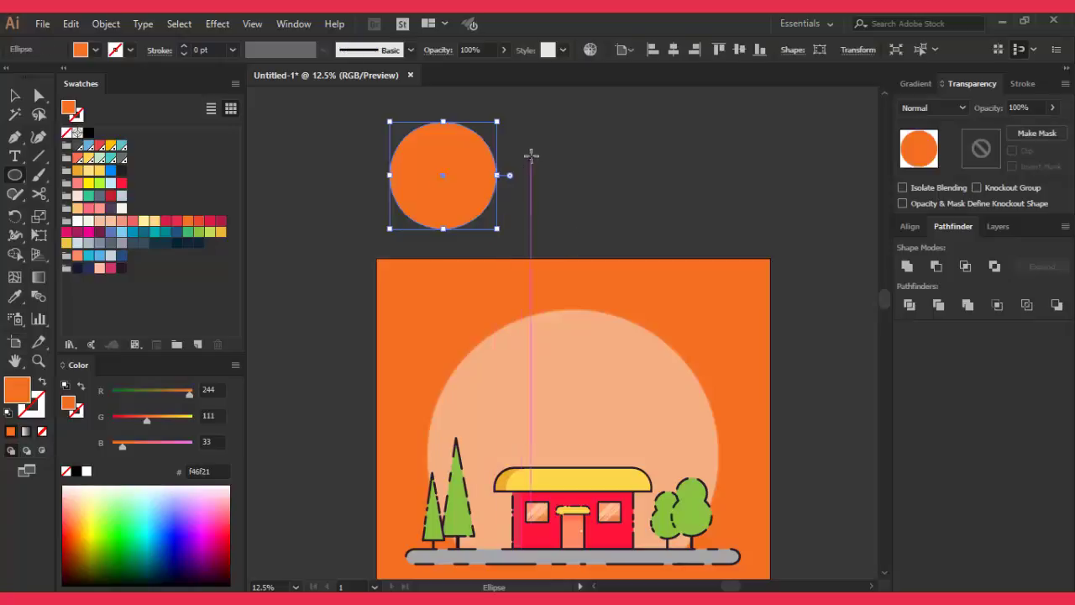
pyautogui.moveTo(540, 155); pyautogui.dragTo(475, 218)
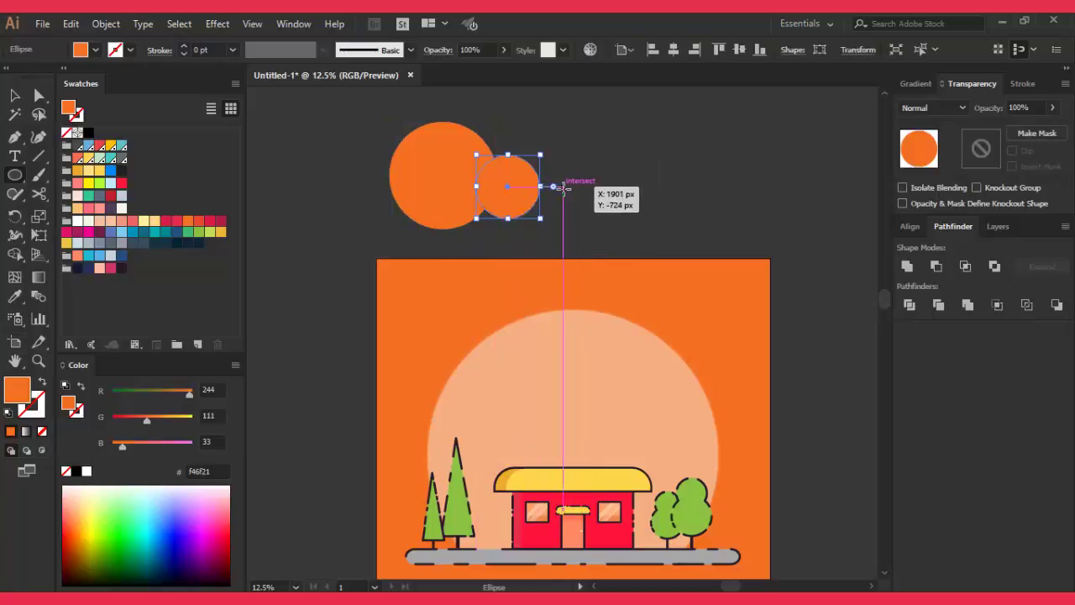
pyautogui.moveTo(564, 185); pyautogui.dragTo(520, 228)
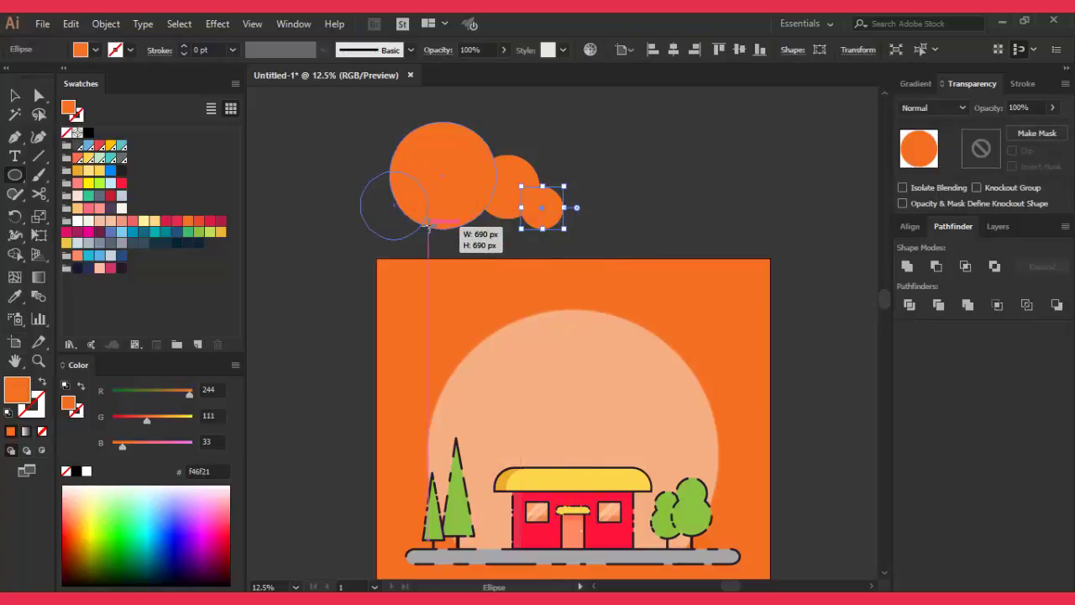
pyautogui.moveTo(361, 172); pyautogui.dragTo(429, 240)
pyautogui.scroll(-1, 395, 219)
pyautogui.scroll(2, 394, 218)
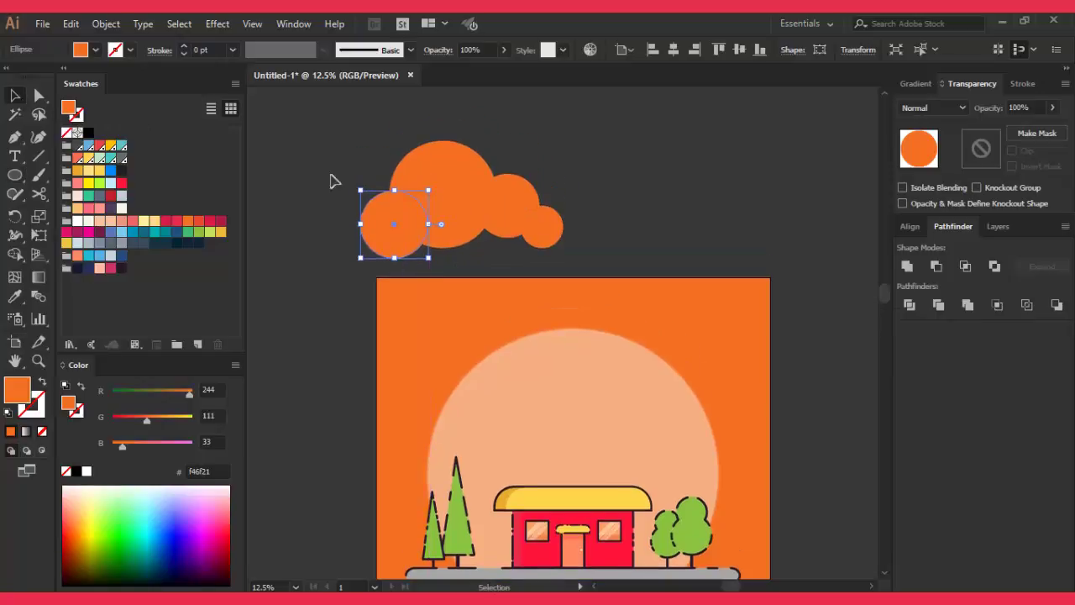
# - Move the circles up and right, then Unite them into one cloud shape
pyautogui.moveTo(545, 257); pyautogui.dragTo(353, 134)
pyautogui.moveTo(470, 193); pyautogui.dragTo(528, 161)
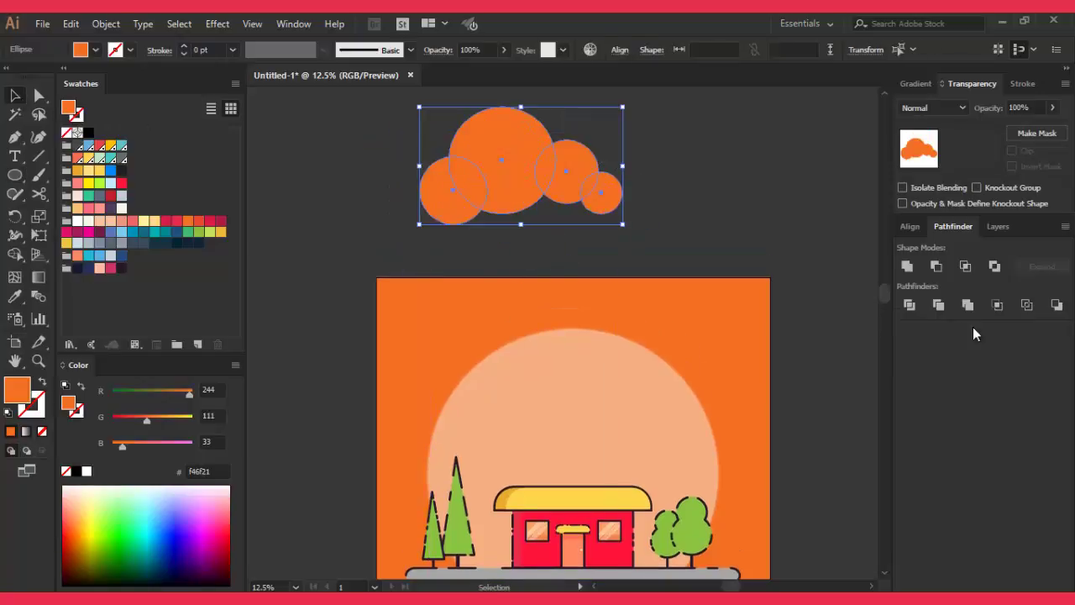
pyautogui.click(905, 267)
pyautogui.click(312, 216)
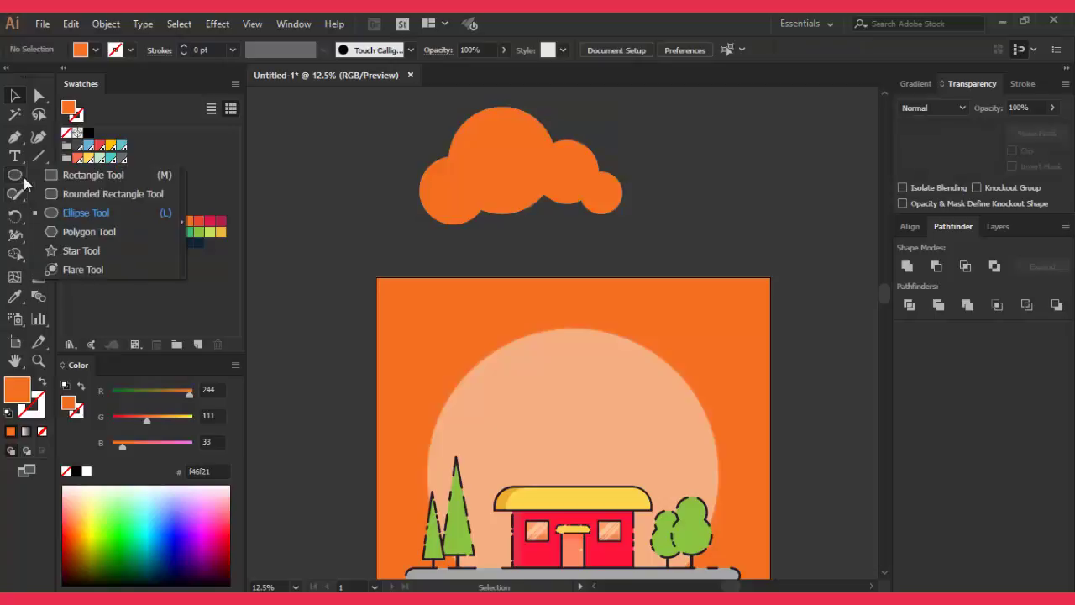
# - Draw a rectangle across the cloud's bottom and Divide the cloud along it
pyautogui.moveTo(16, 176); pyautogui.dragTo(92, 175)
pyautogui.moveTo(409, 190); pyautogui.dragTo(634, 243)
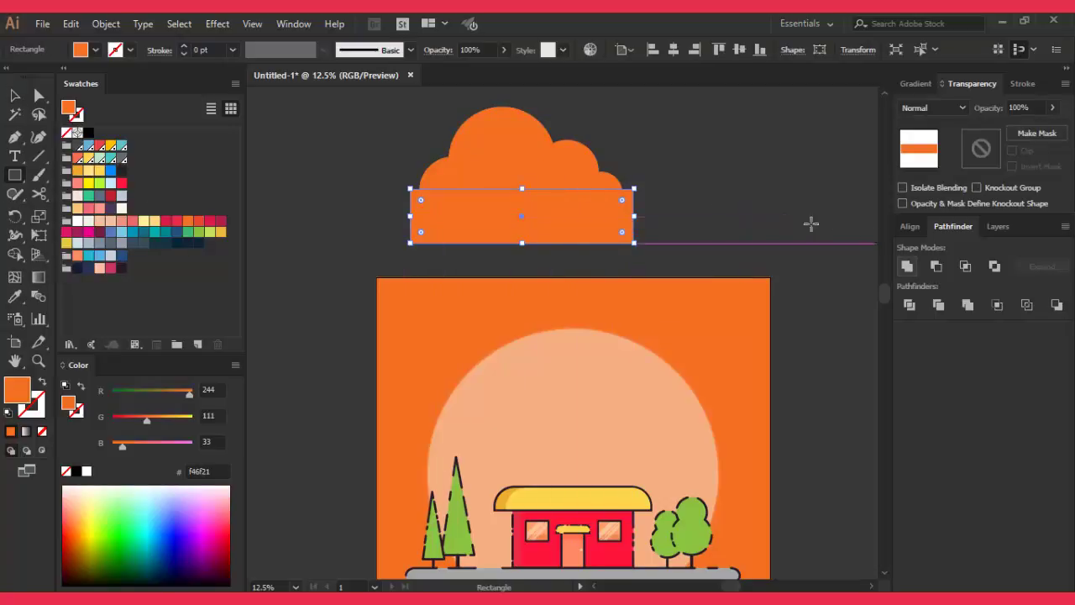
pyautogui.press('v')
pyautogui.moveTo(289, 132); pyautogui.dragTo(529, 217)
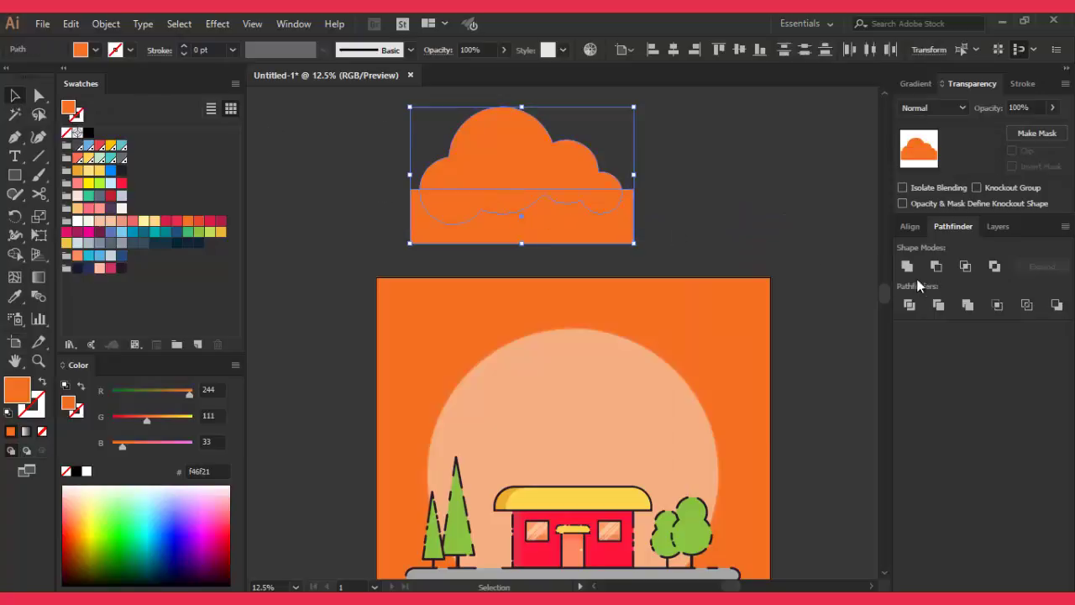
pyautogui.click(909, 306)
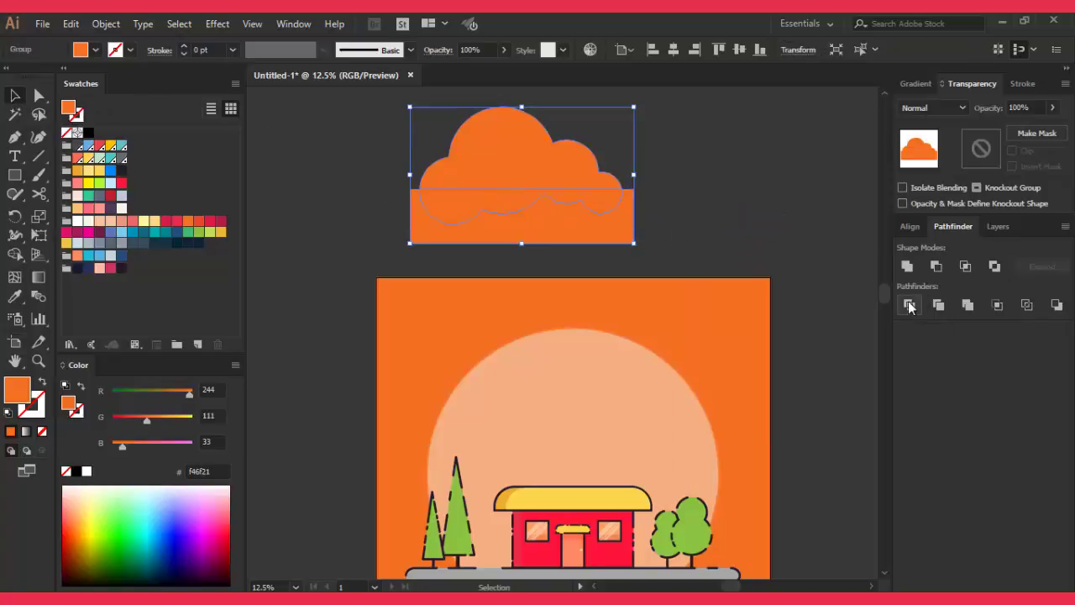
pyautogui.click(754, 223)
# - Ungroup the divided pieces and delete the piece below the cloud
pyautogui.click(572, 240)
pyautogui.rightClick(619, 220)
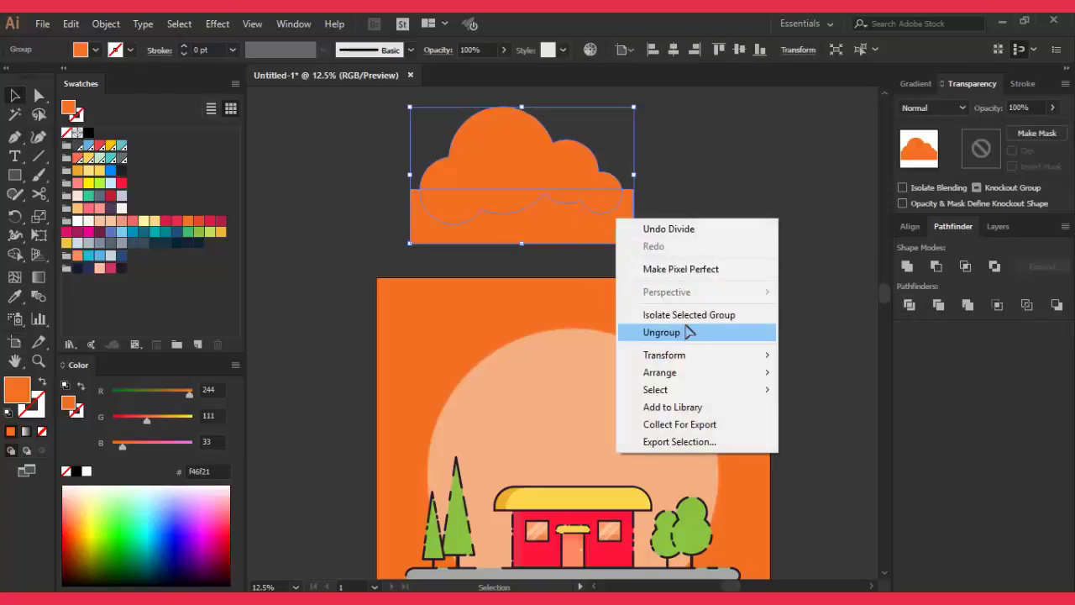
pyautogui.click(687, 332)
pyautogui.click(658, 220)
pyautogui.click(546, 216)
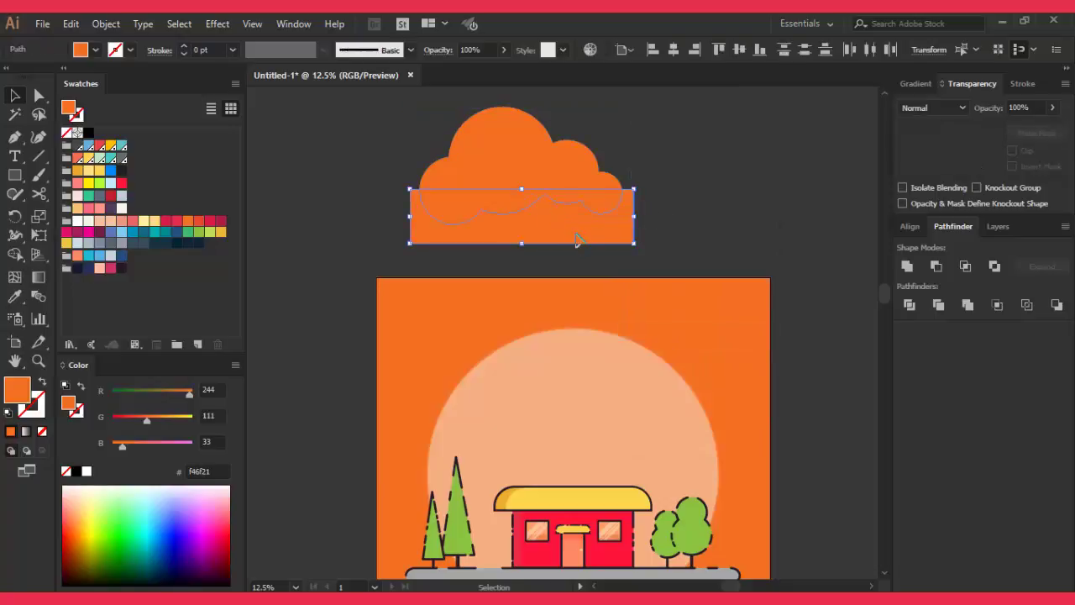
pyautogui.press('Delete')
pyautogui.click(491, 178)
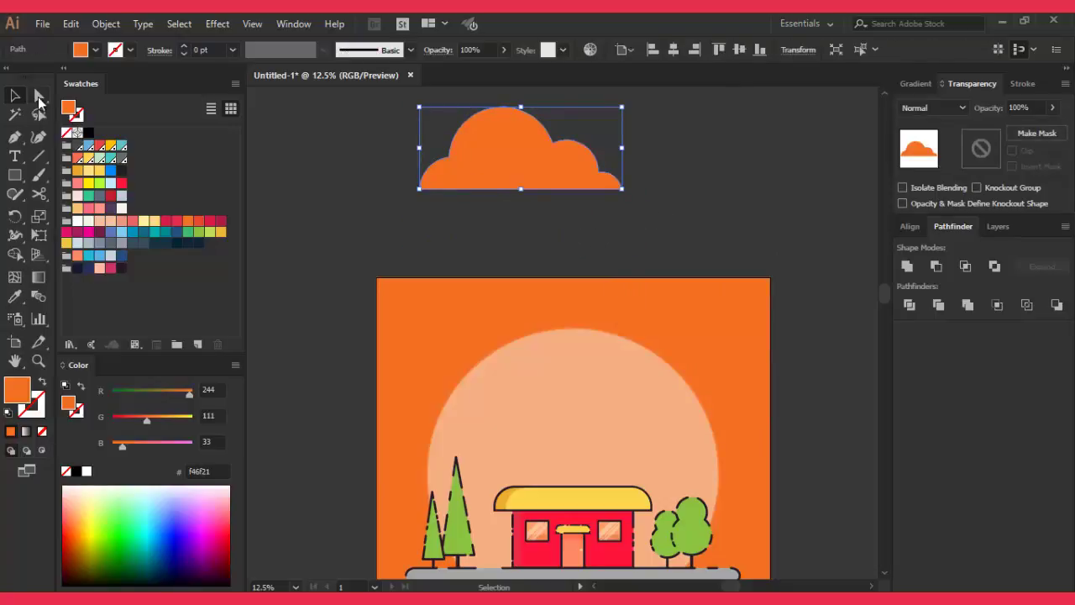
# - Round the cloud's bottom corners to about 142 px with the live corner widget
pyautogui.click(38, 98)
pyautogui.moveTo(432, 181); pyautogui.dragTo(443, 180)
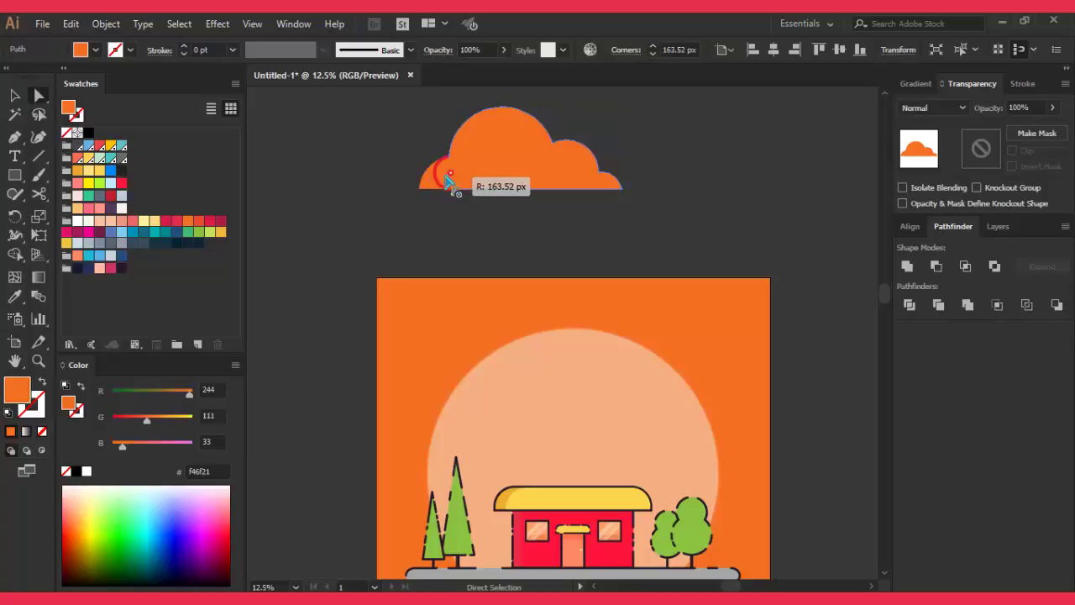
pyautogui.click(618, 198)
pyautogui.scroll(1, 636, 192)
# - Fill the cloud with cream F5F6E8 and move it up and left
pyautogui.click(504, 172)
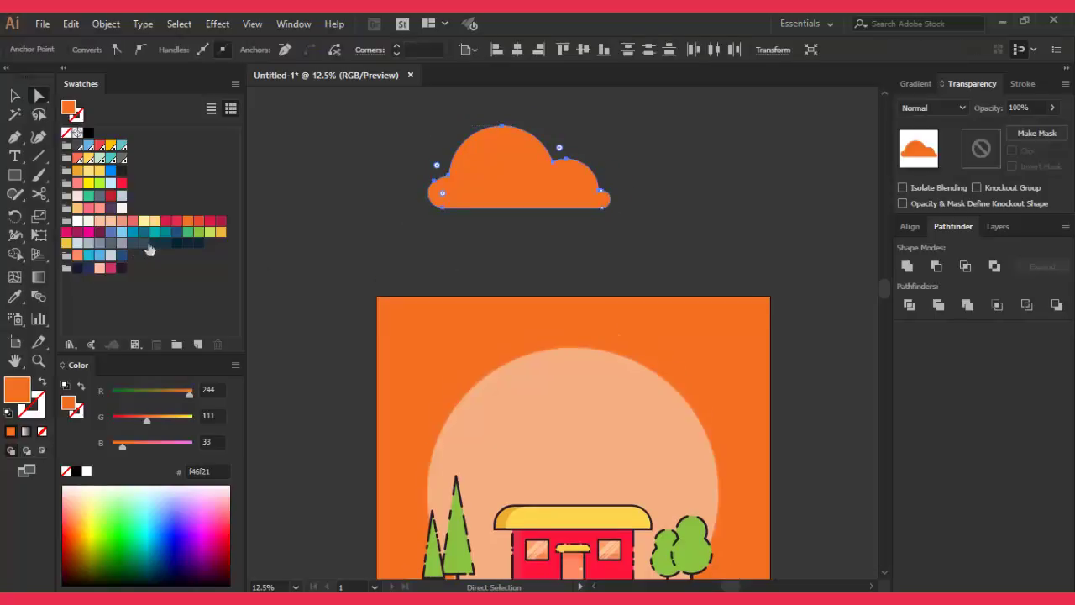
pyautogui.click(89, 221)
pyautogui.moveTo(483, 201)
pyautogui.mouseDown()
pyautogui.moveTo(476, 221)
pyautogui.moveTo(438, 163)
pyautogui.mouseUp()
pyautogui.click(617, 179)
pyautogui.click(763, 252)
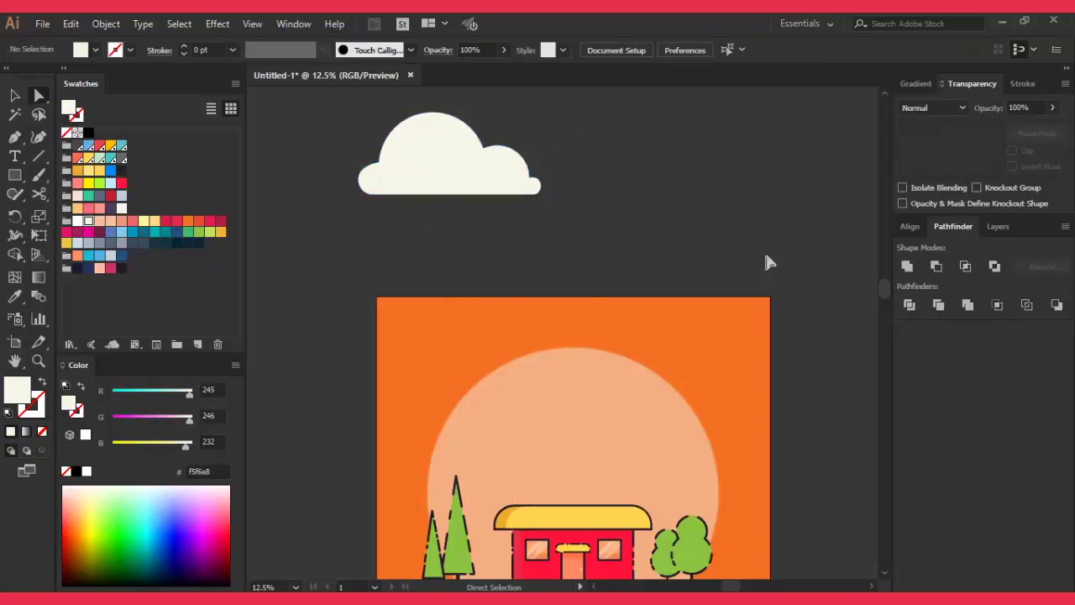
pyautogui.scroll(-2, 752, 271)
pyautogui.scroll(2, 754, 272)
pyautogui.hscroll(-2, 753, 272)
pyautogui.hscroll(5, 751, 272)
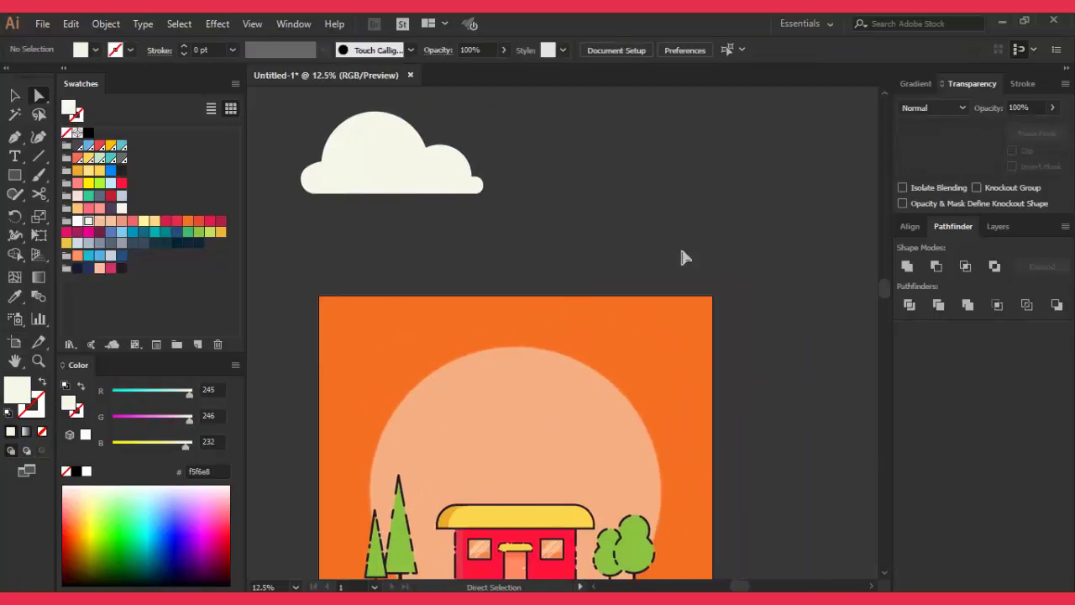
pyautogui.scroll(3, 681, 257)
pyautogui.click(15, 176)
pyautogui.click(84, 194)
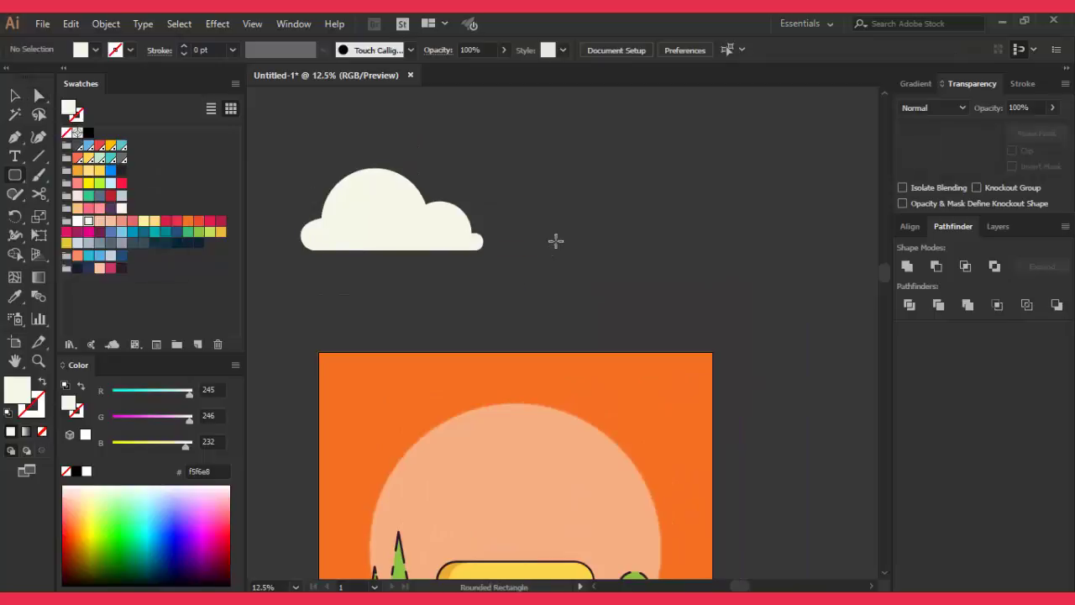
# - Draw a long rounded bar and place a circle on its left part
pyautogui.moveTo(550, 236); pyautogui.dragTo(772, 253)
pyautogui.click(15, 175)
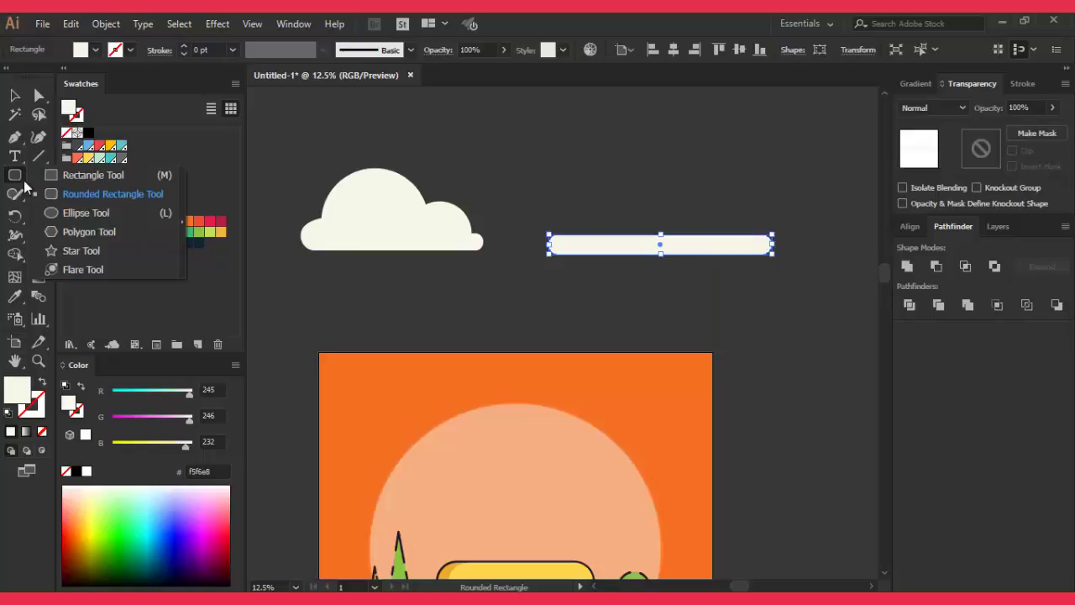
pyautogui.click(87, 216)
pyautogui.moveTo(562, 180); pyautogui.dragTo(670, 287)
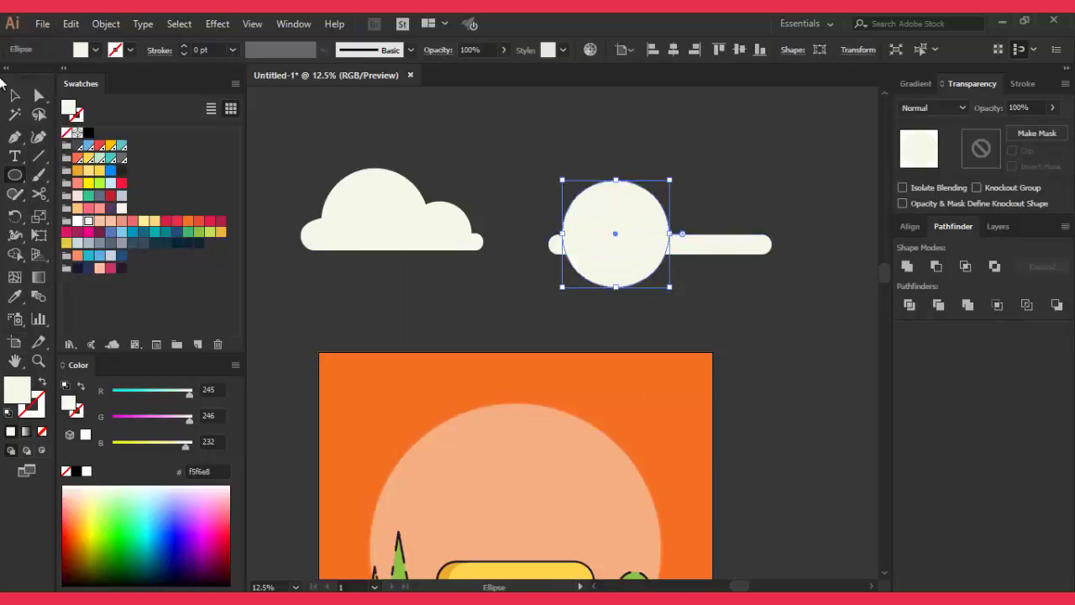
pyautogui.moveTo(591, 214); pyautogui.dragTo(592, 184)
pyautogui.moveTo(650, 224); pyautogui.dragTo(647, 217)
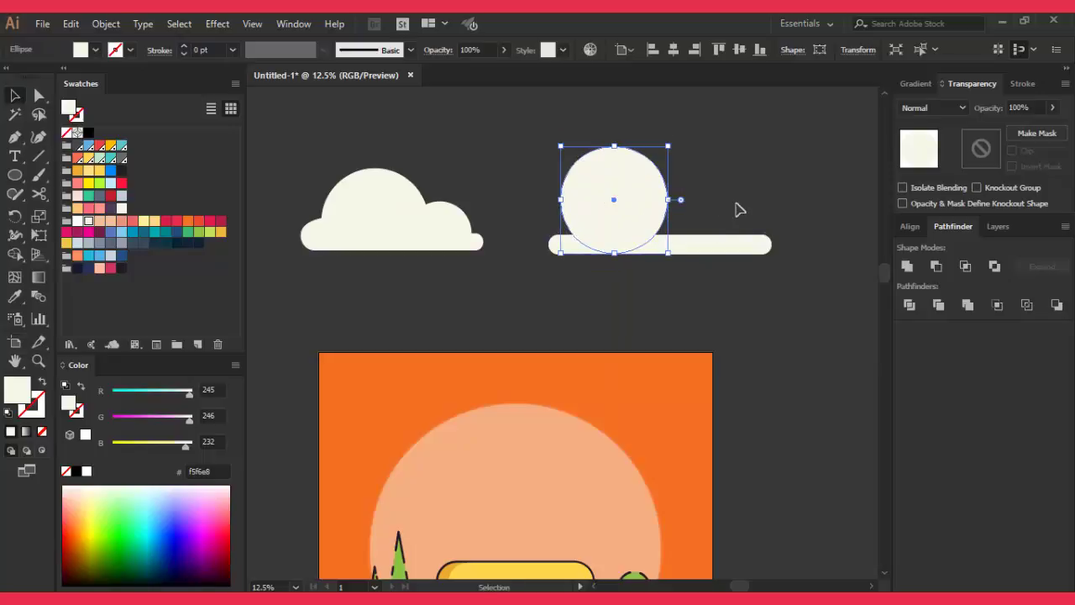
# - Reposition the circle along the bar and add a smaller duplicate circle to its right
pyautogui.click(737, 207)
pyautogui.moveTo(613, 231)
pyautogui.mouseDown()
pyautogui.moveTo(601, 231)
pyautogui.moveTo(660, 225)
pyautogui.moveTo(638, 215)
pyautogui.moveTo(711, 218)
pyautogui.mouseUp()
pyautogui.click(680, 240)
pyautogui.click(679, 209)
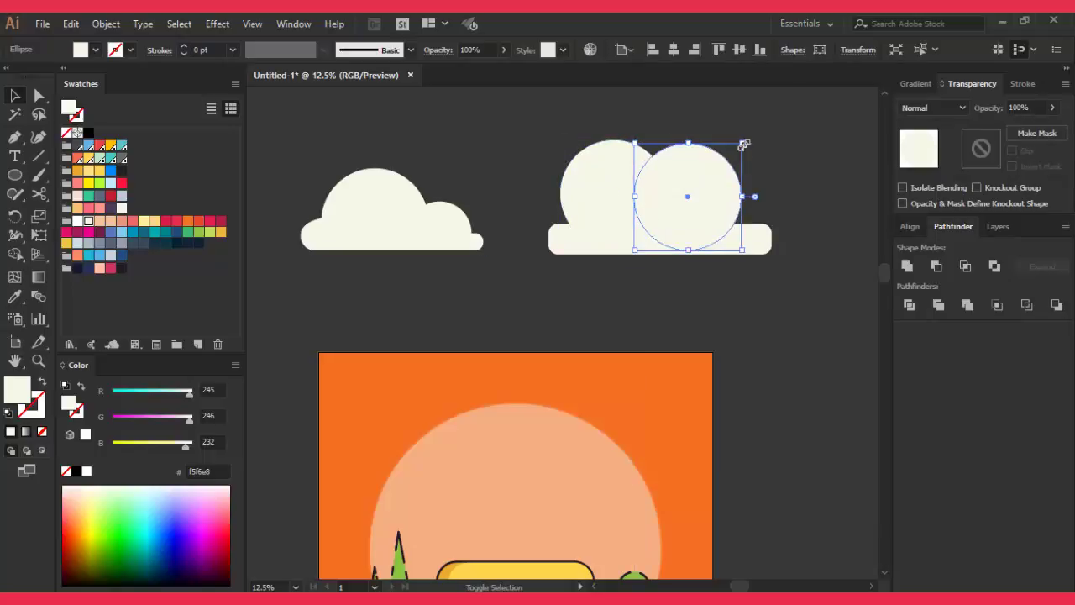
pyautogui.moveTo(743, 143); pyautogui.dragTo(708, 178)
pyautogui.moveTo(696, 227); pyautogui.dragTo(713, 223)
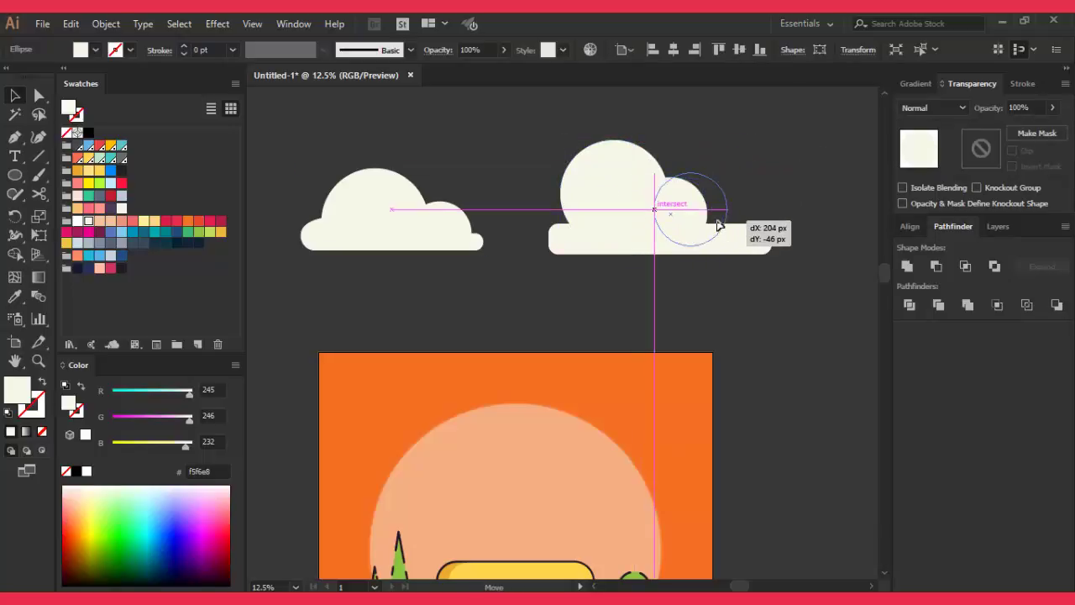
# - Shorten the rounded base bar from its right end
pyautogui.click(766, 234)
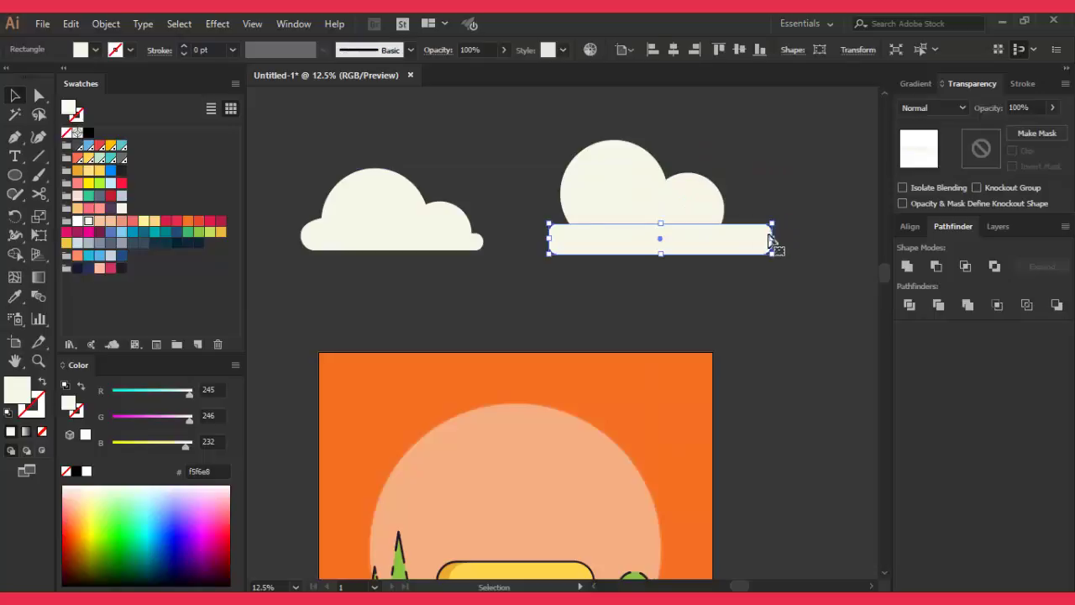
pyautogui.moveTo(771, 238); pyautogui.dragTo(743, 237)
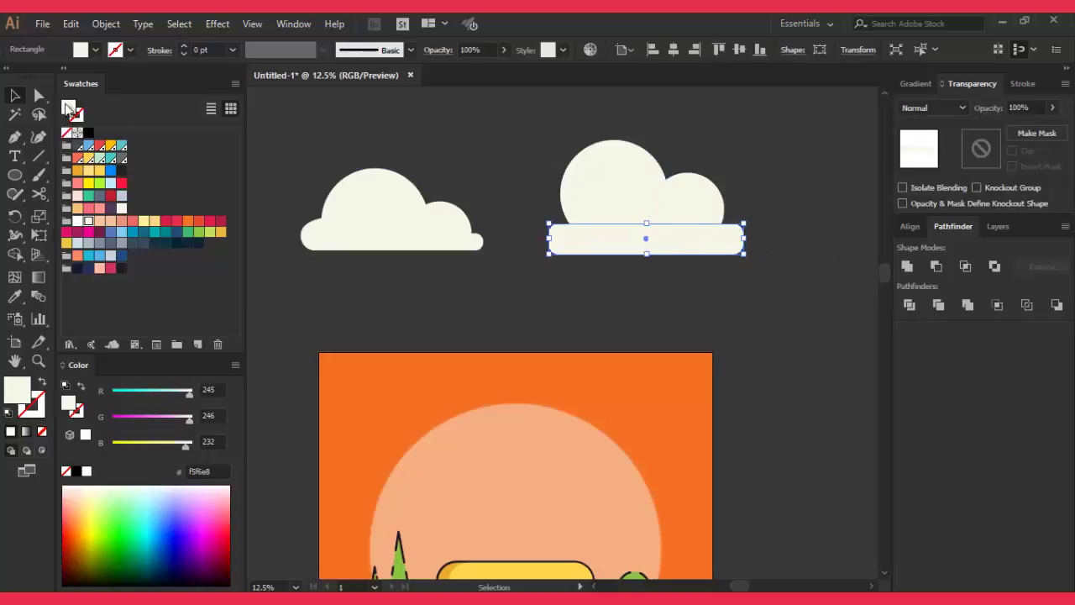
pyautogui.press('a')
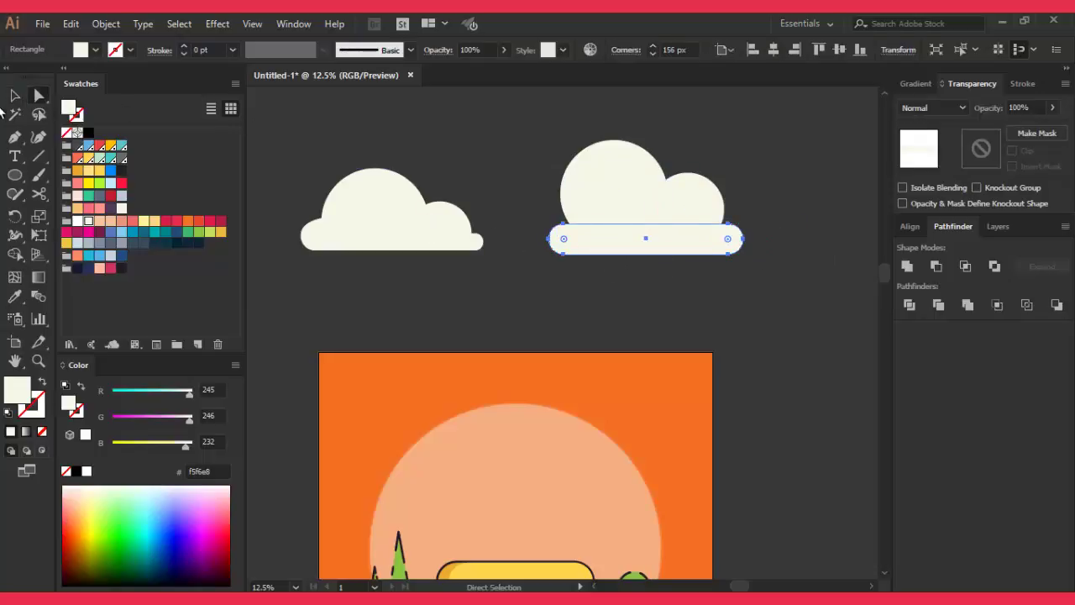
pyautogui.press('v')
# - Unite the circles and bar, then move the merged cloud up and left
pyautogui.moveTo(763, 254); pyautogui.dragTo(706, 168)
pyautogui.click(907, 266)
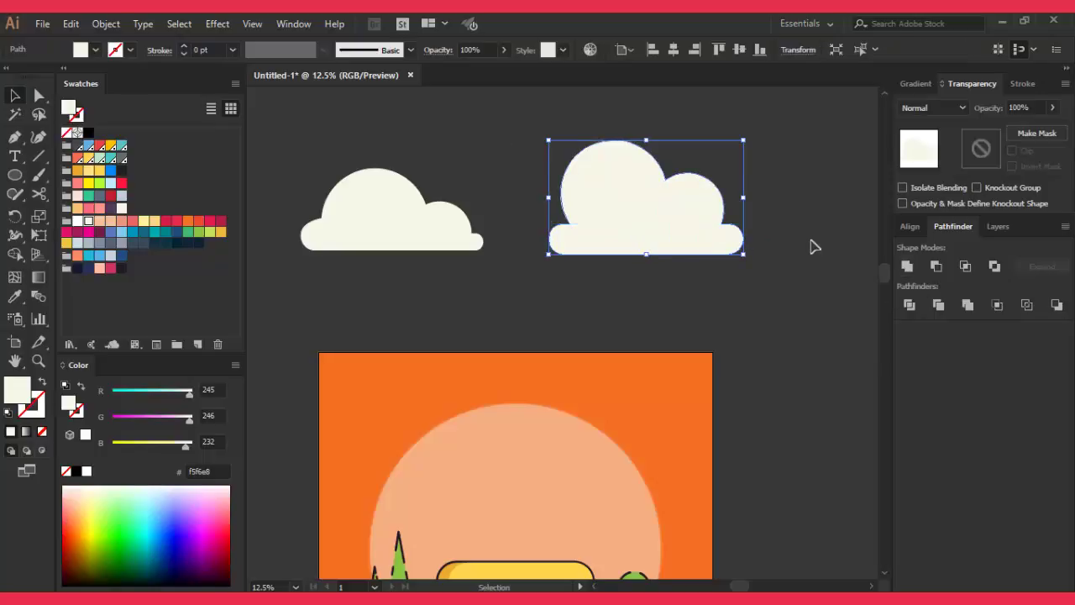
pyautogui.click(811, 244)
pyautogui.moveTo(677, 235); pyautogui.dragTo(629, 195)
pyautogui.press('a')
pyautogui.hotkey('ctrl', '-')
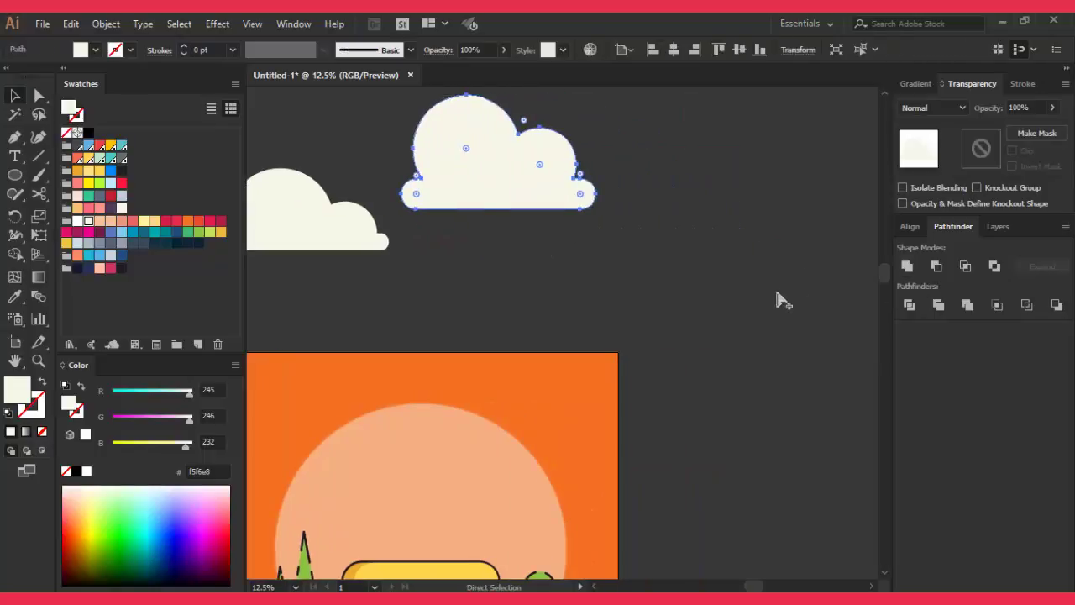
# - Draw three circles for a new cloud at the right
pyautogui.scroll(1, 769, 293)
pyautogui.press('v')
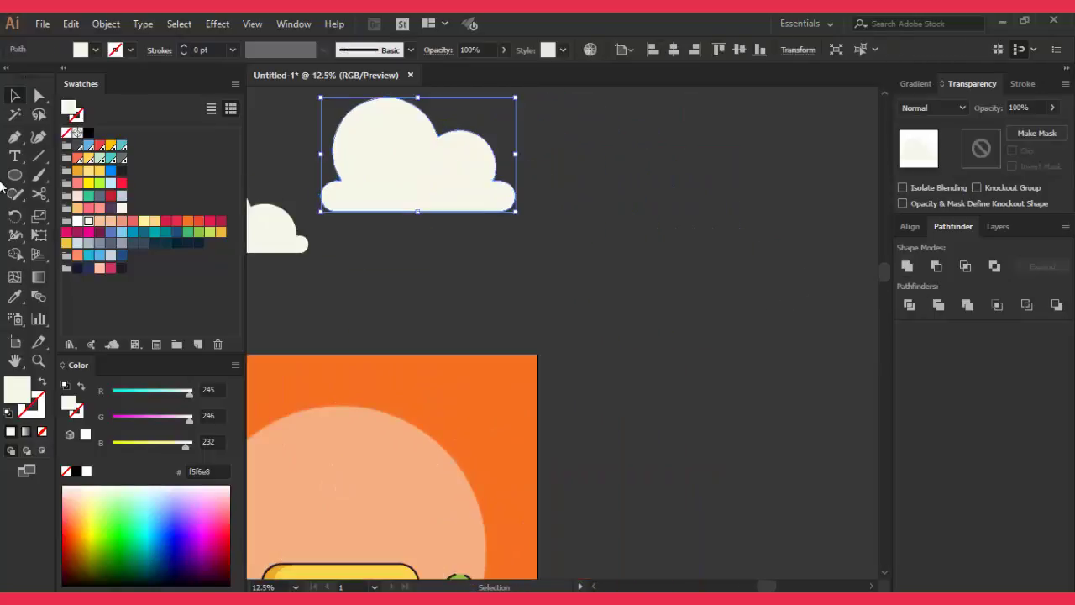
pyautogui.moveTo(638, 255)
pyautogui.mouseDown()
pyautogui.moveTo(713, 301)
pyautogui.moveTo(677, 302)
pyautogui.mouseUp()
pyautogui.moveTo(508, 251); pyautogui.dragTo(596, 295)
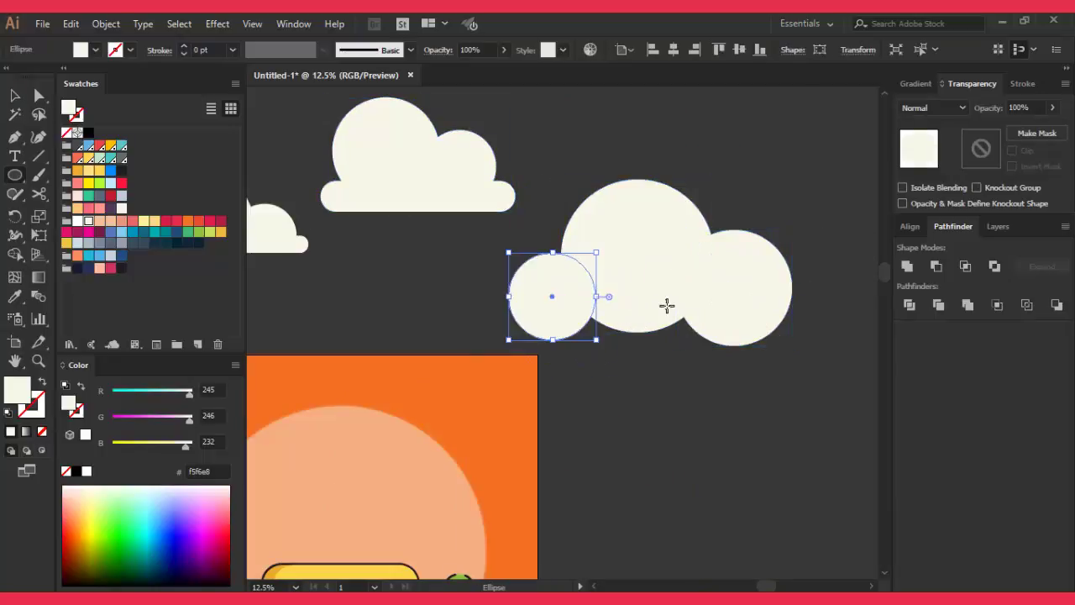
# - Unite the three circles and move the merged cloud up and right
pyautogui.press('v')
pyautogui.moveTo(610, 290); pyautogui.dragTo(580, 307)
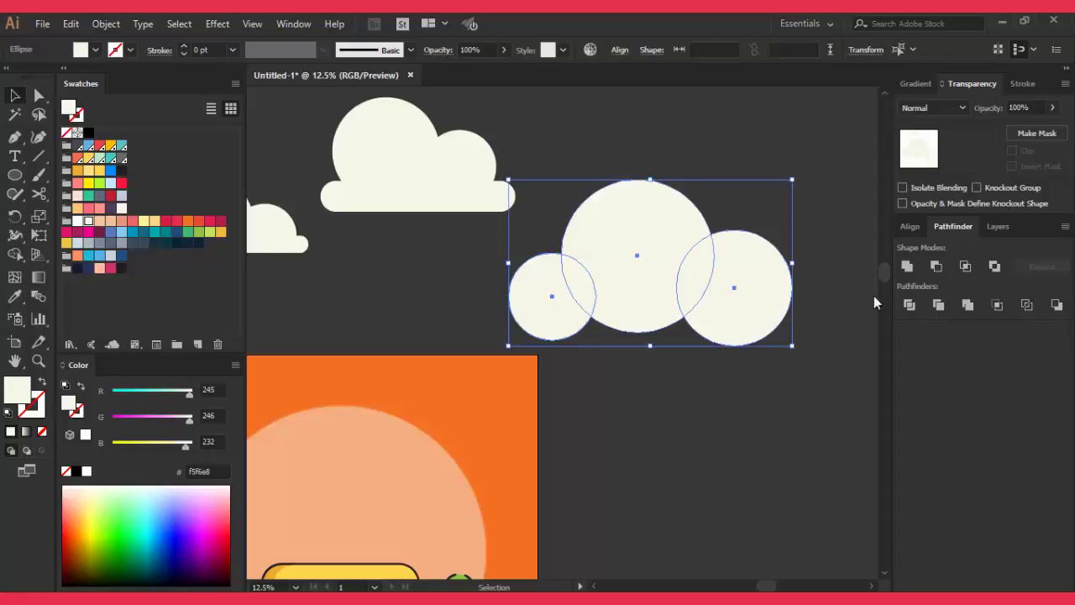
pyautogui.click(907, 267)
pyautogui.moveTo(714, 335); pyautogui.dragTo(785, 311)
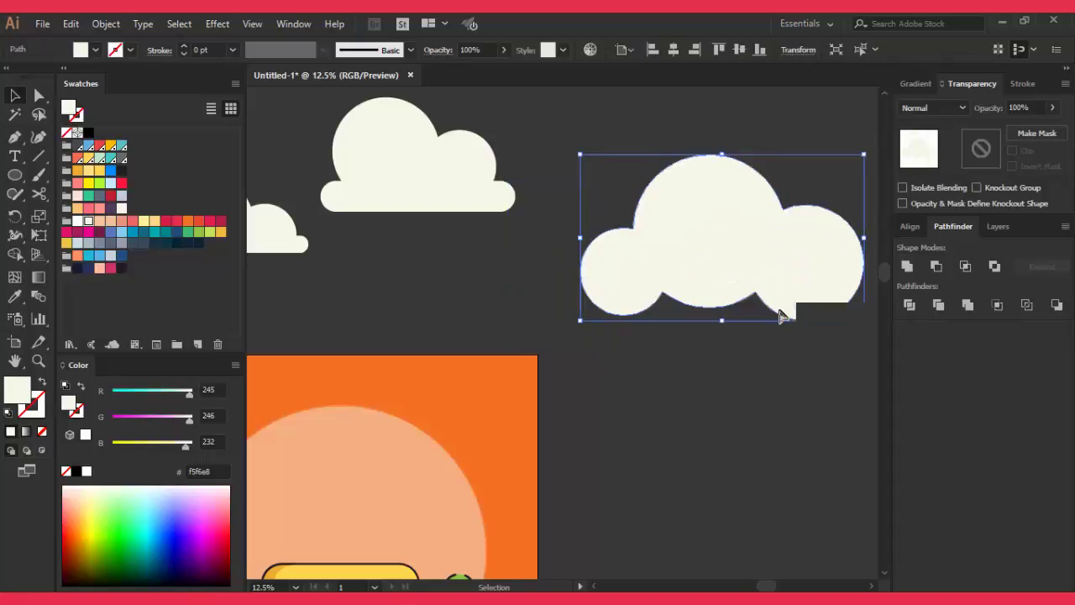
# - Draw a rectangle covering the cloud's lower half
pyautogui.hscroll(3, 781, 315)
pyautogui.moveTo(17, 180); pyautogui.dragTo(92, 173)
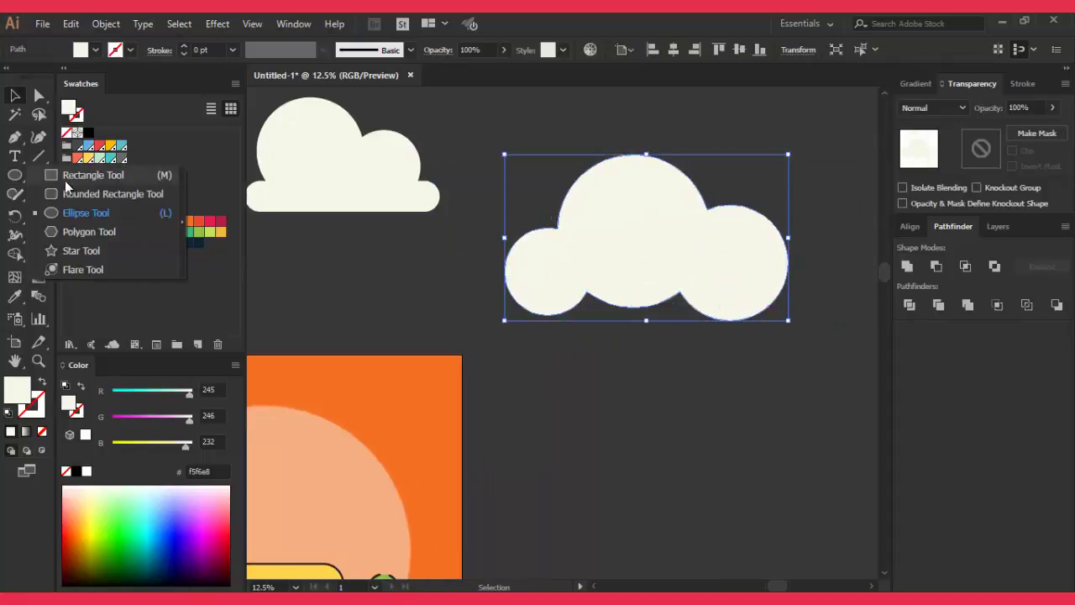
pyautogui.moveTo(494, 283); pyautogui.dragTo(813, 355)
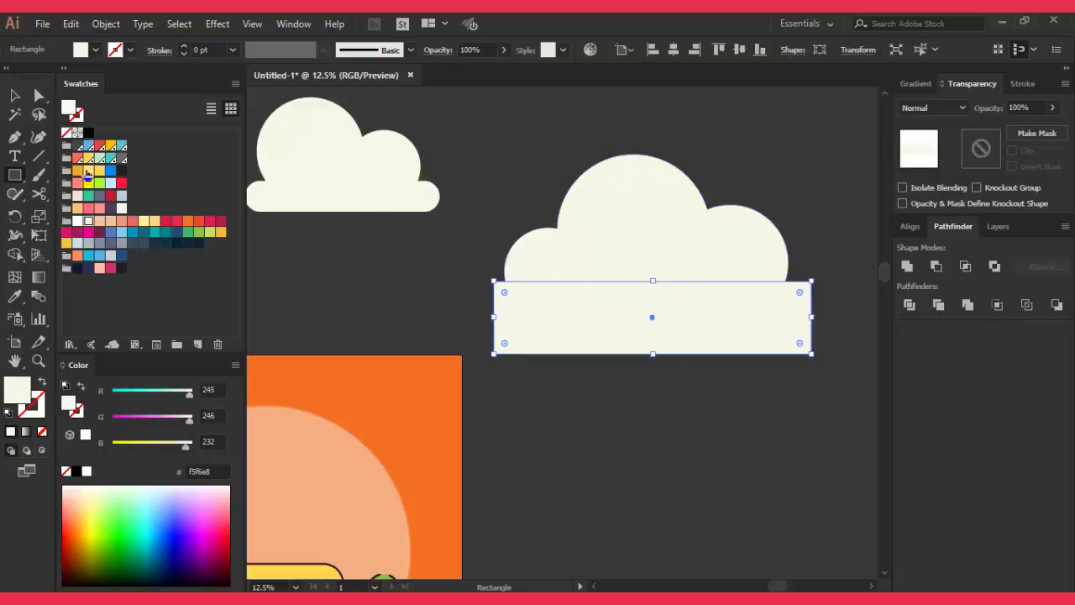
# - Divide the cloud with the rectangle and ungroup the pieces
pyautogui.keyDown('shift'); pyautogui.click(729, 281); pyautogui.keyUp('shift')
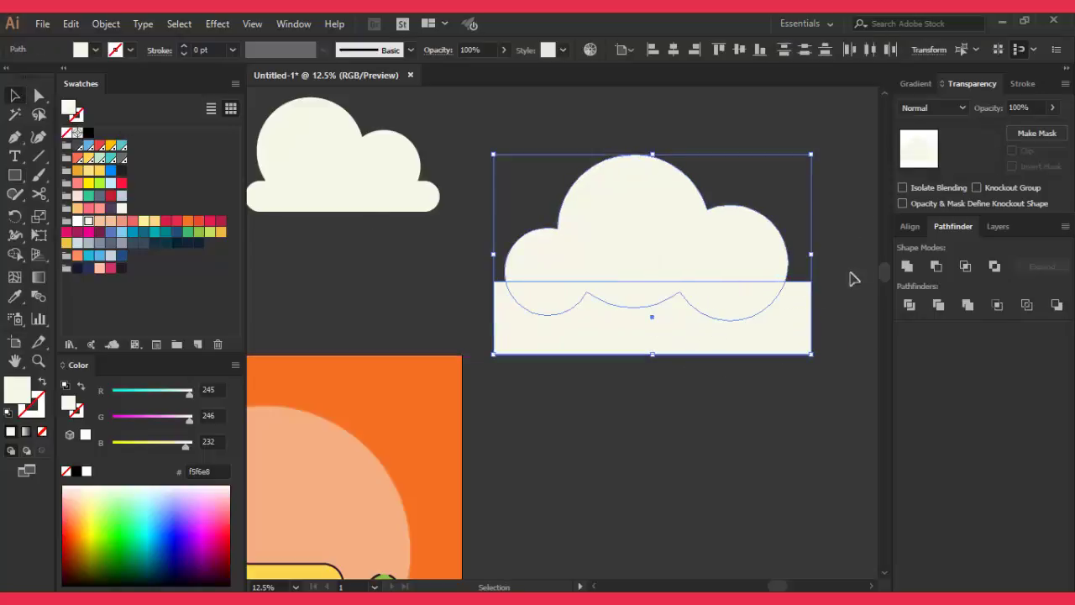
pyautogui.click(909, 305)
pyautogui.rightClick(771, 314)
pyautogui.rightClick(741, 330)
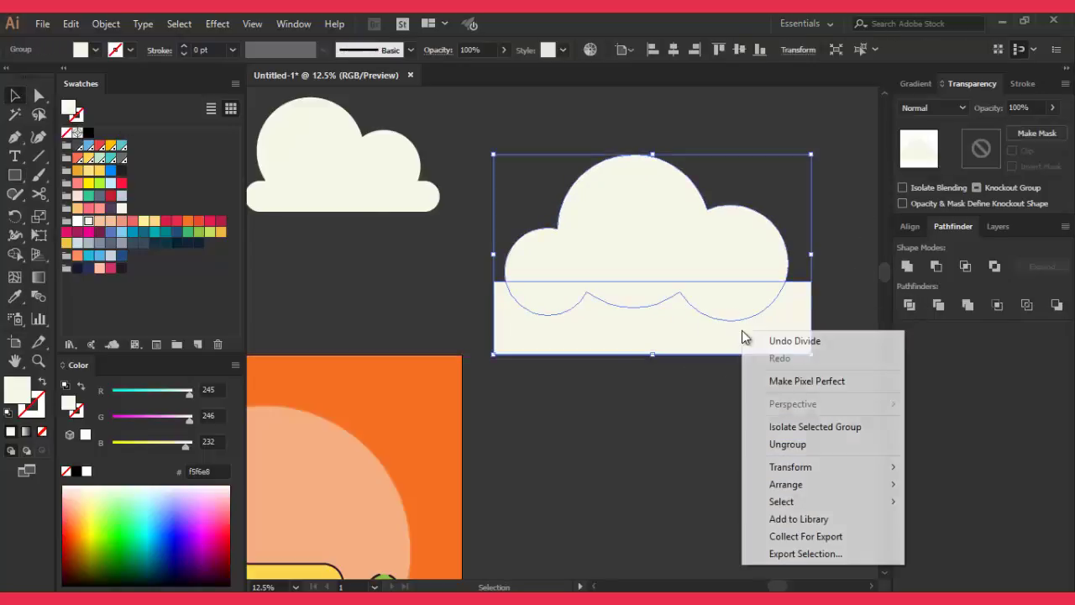
pyautogui.click(804, 443)
# - Delete the rectangle piece and the cloud's rounded lower piece
pyautogui.click(771, 359)
pyautogui.press('Delete')
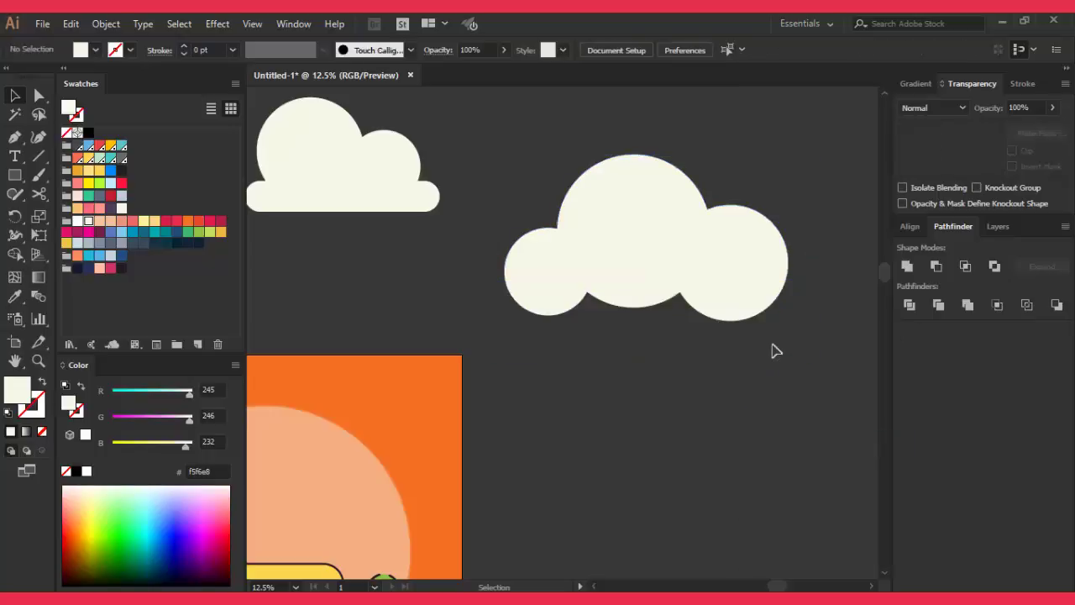
pyautogui.click(754, 302)
pyautogui.press('Delete')
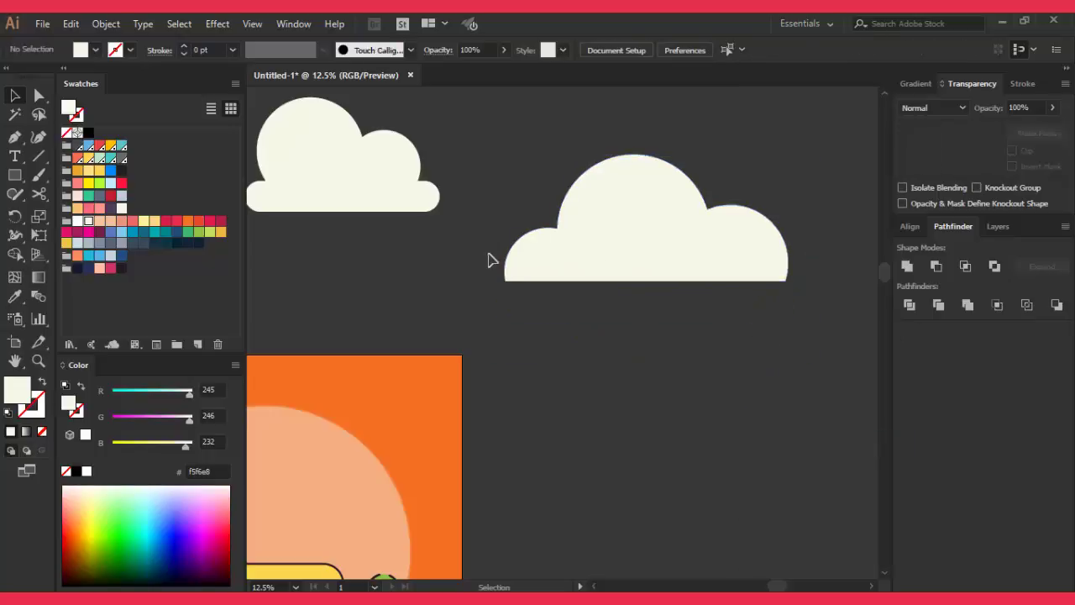
pyautogui.click(514, 277)
pyautogui.click(38, 95)
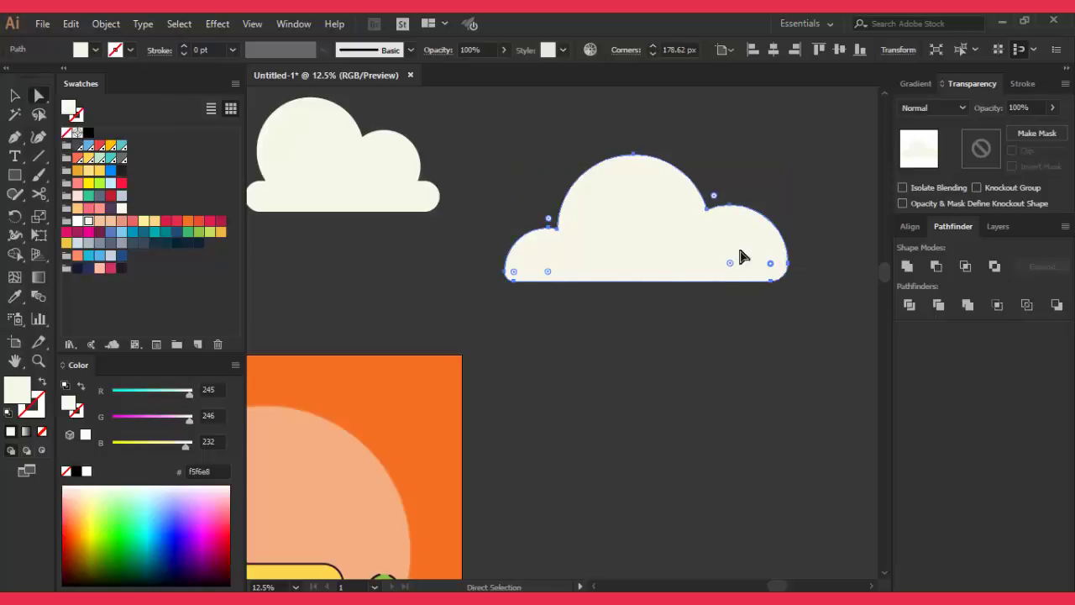
# - Round the third cloud's bottom corner anchors
pyautogui.click(768, 303)
pyautogui.moveTo(768, 294); pyautogui.dragTo(806, 269)
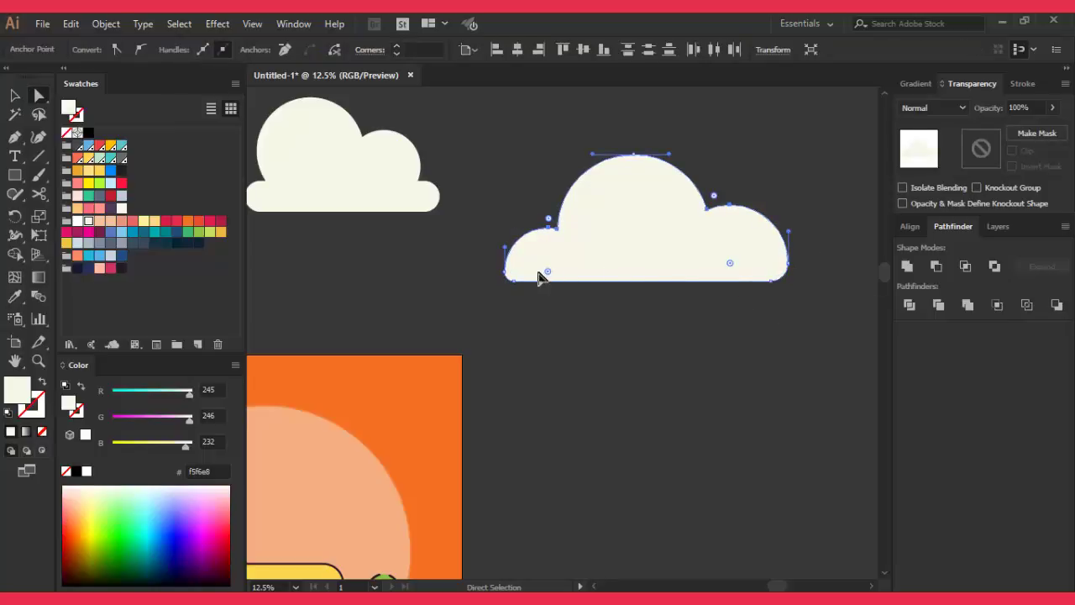
pyautogui.click(474, 289)
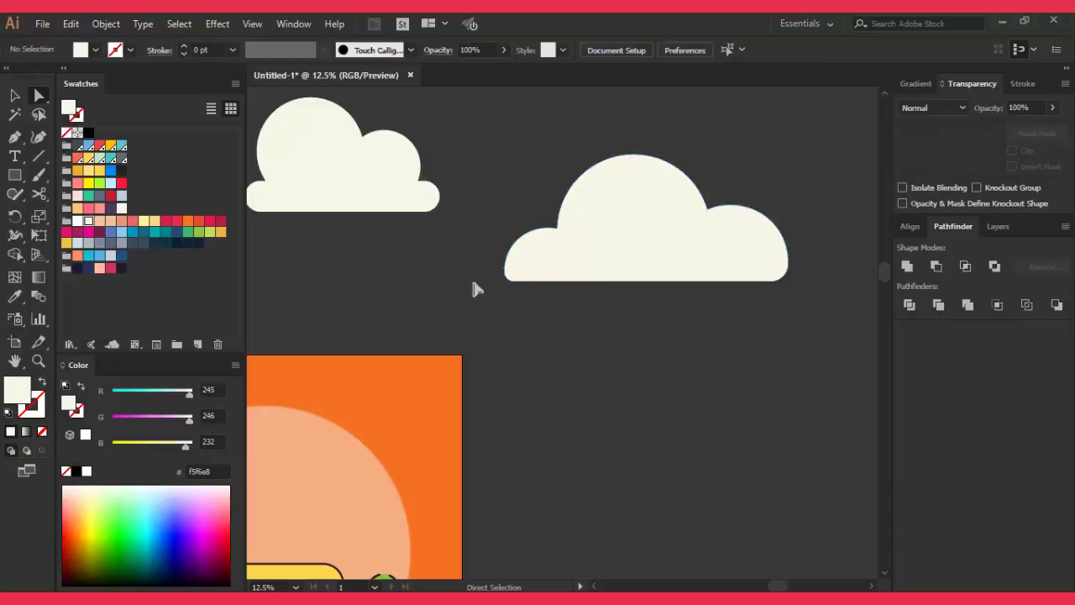
# - Scale the cloud down and move it up beside the first cloud
pyautogui.click(15, 95)
pyautogui.moveTo(786, 277); pyautogui.dragTo(652, 312)
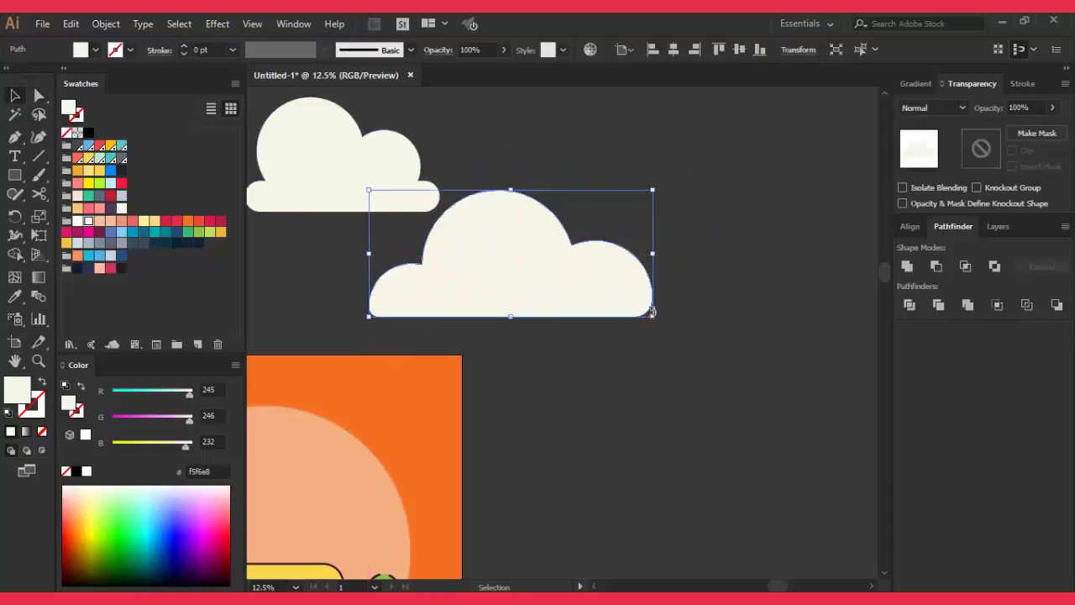
pyautogui.hotkey('ctrl', 'z')
pyautogui.moveTo(524, 305); pyautogui.dragTo(643, 254)
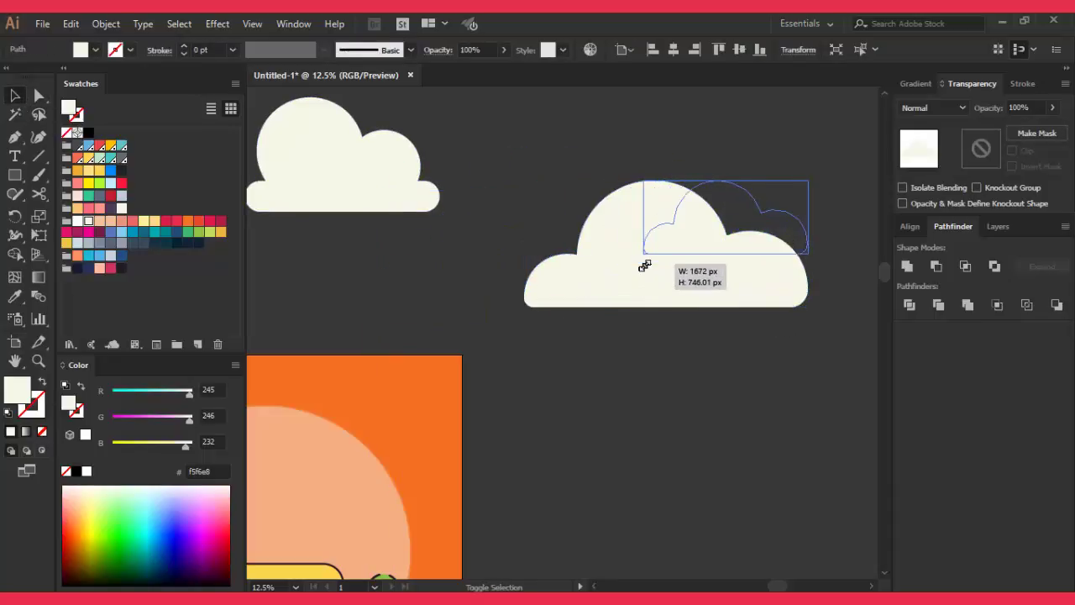
pyautogui.moveTo(727, 240)
pyautogui.mouseDown()
pyautogui.moveTo(550, 172)
pyautogui.moveTo(543, 157)
pyautogui.mouseUp()
pyautogui.click(616, 278)
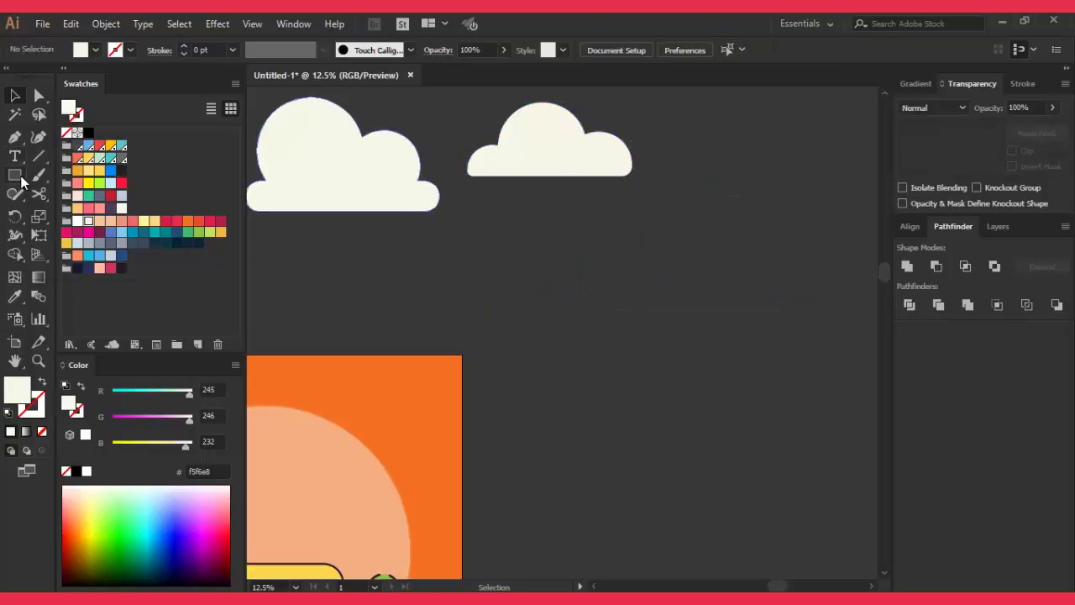
# - Draw two large cream circles side by side
pyautogui.moveTo(22, 181); pyautogui.dragTo(79, 211)
pyautogui.moveTo(529, 235); pyautogui.dragTo(722, 369)
pyautogui.hscroll(3, 798, 294)
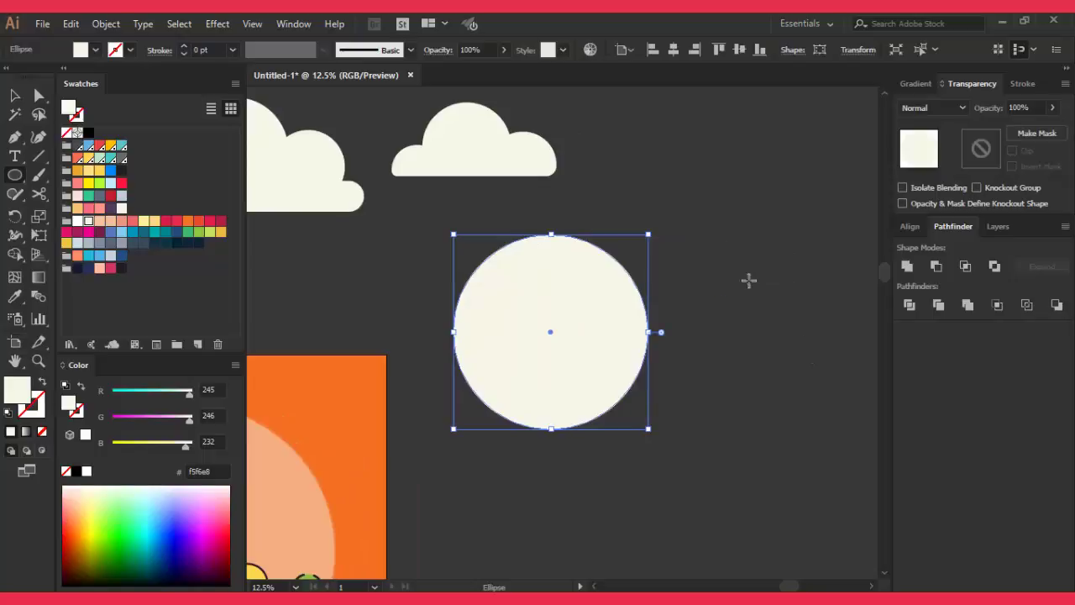
pyautogui.hscroll(5, 749, 281)
pyautogui.moveTo(367, 252); pyautogui.dragTo(571, 454)
pyautogui.hscroll(-5, 593, 355)
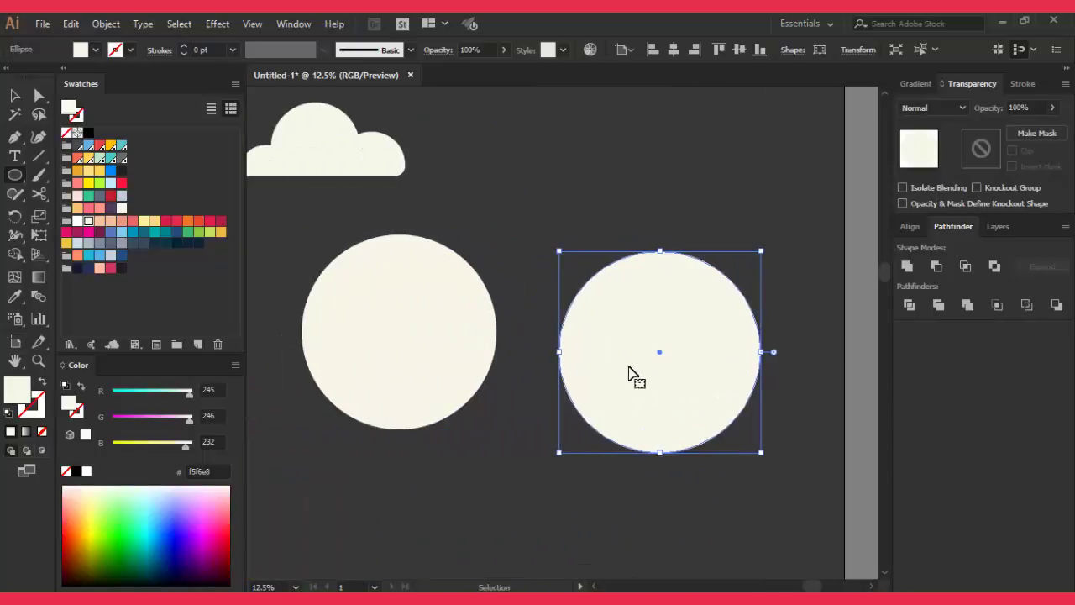
# - Move the right circle up so it overlaps the left one
pyautogui.moveTo(588, 366); pyautogui.dragTo(525, 351)
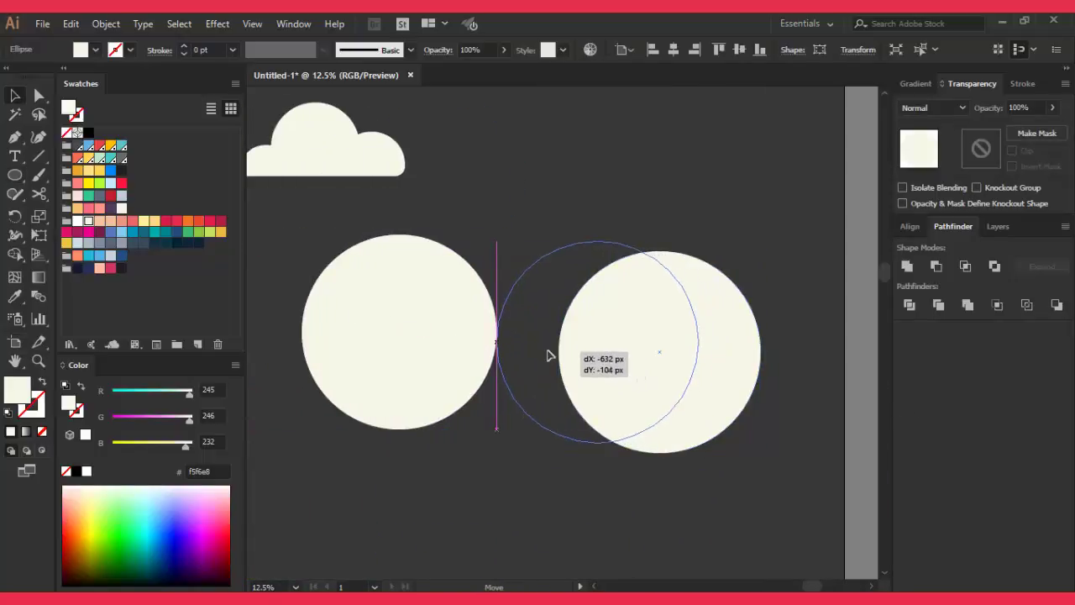
pyautogui.click(504, 462)
pyautogui.doubleClick(557, 377)
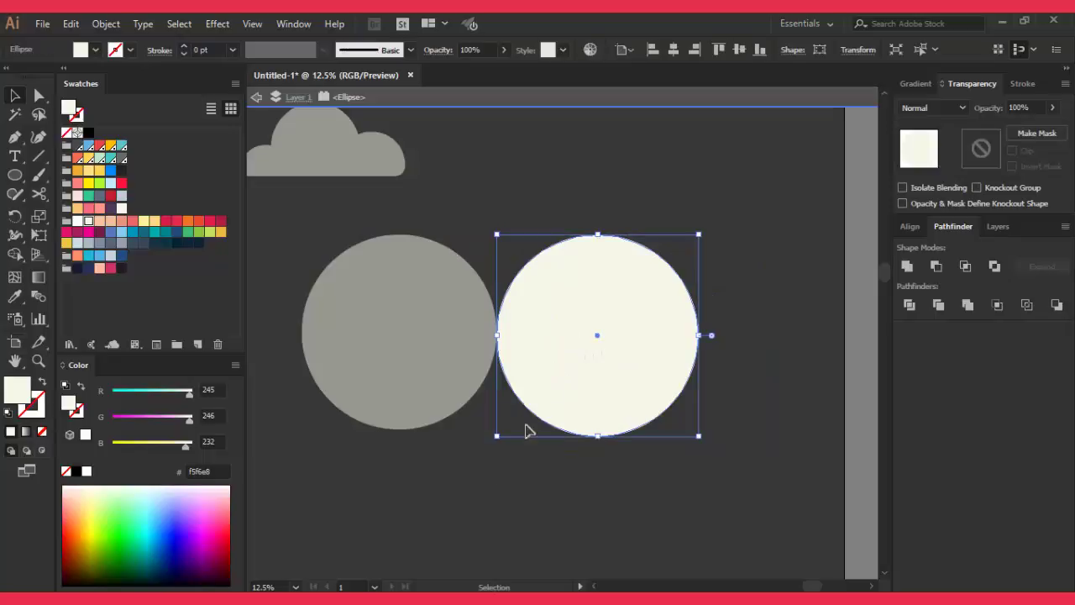
pyautogui.click(526, 432)
pyautogui.doubleClick(470, 221)
pyautogui.moveTo(541, 290); pyautogui.dragTo(441, 231)
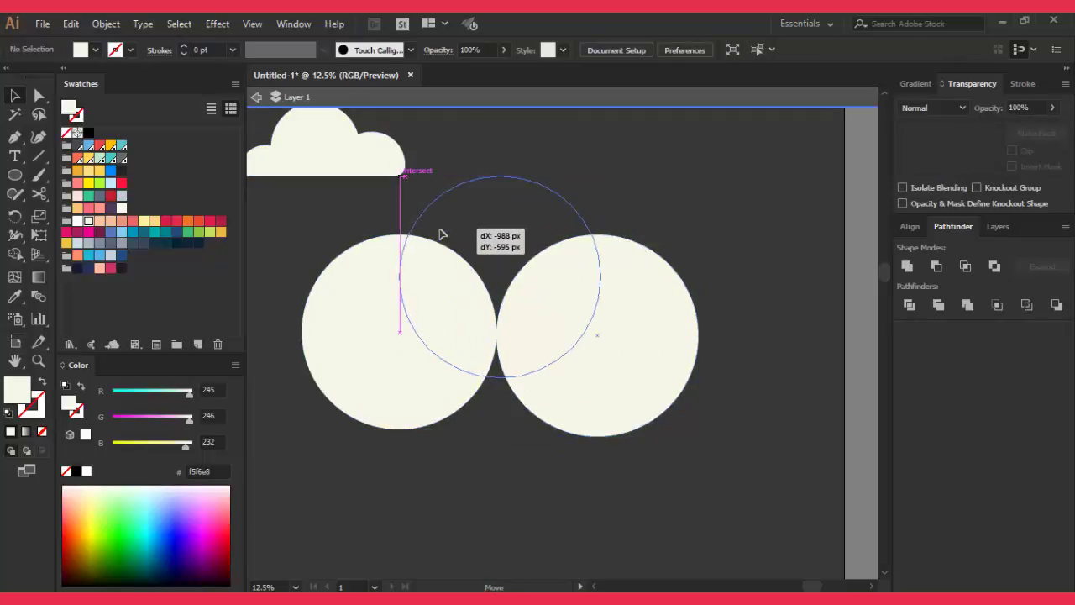
# - Duplicate a third circle down-right and raise the top circle slightly
pyautogui.keyDown('alt'); pyautogui.moveTo(511, 325); pyautogui.dragTo(583, 384); pyautogui.keyUp('alt')
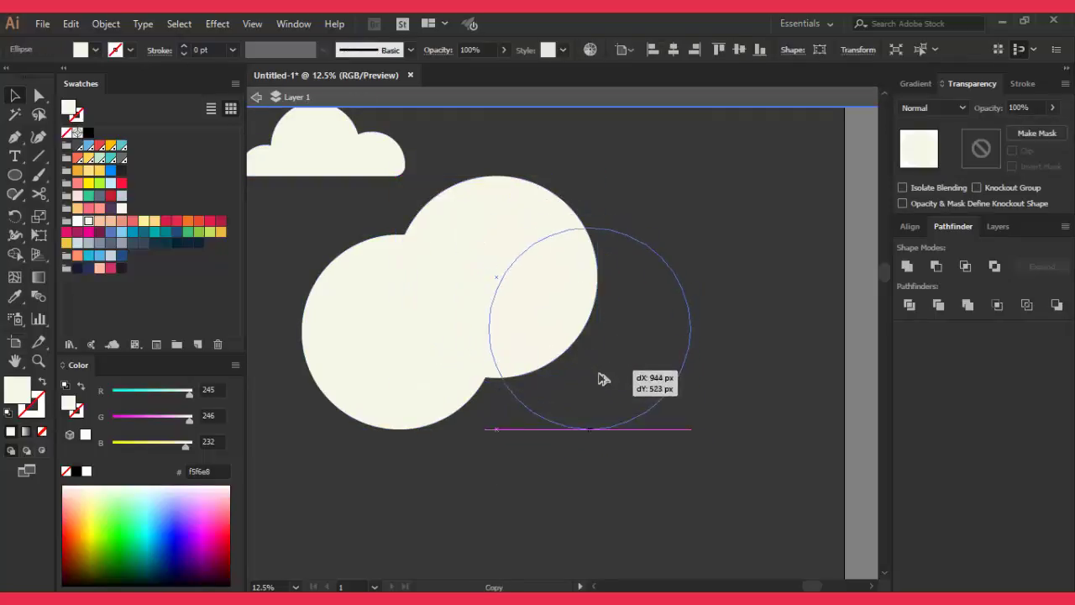
pyautogui.click(724, 199)
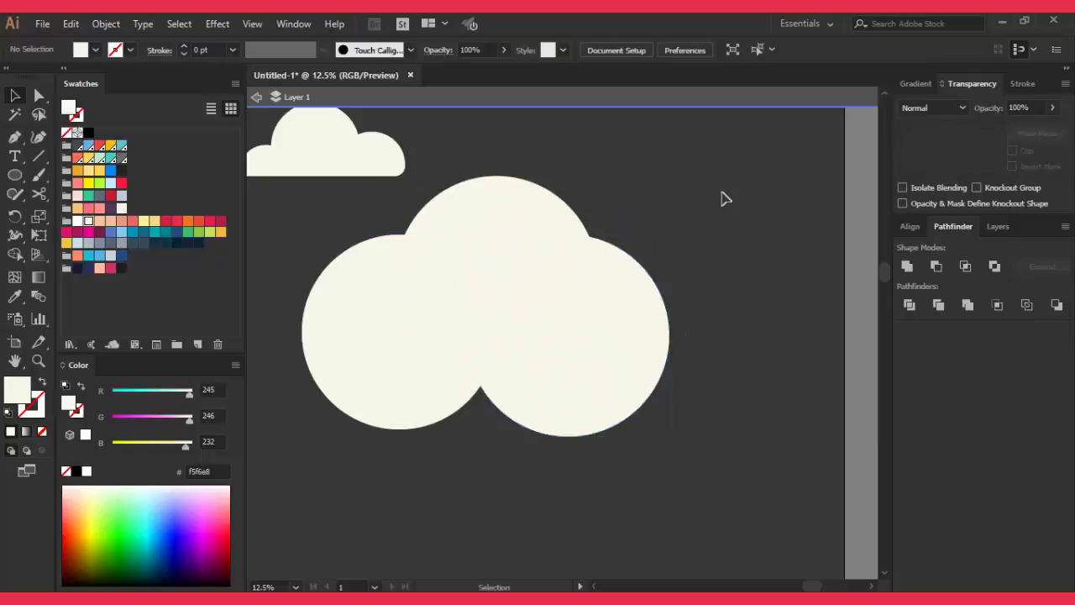
pyautogui.moveTo(477, 373); pyautogui.dragTo(477, 373)
pyautogui.moveTo(462, 216); pyautogui.dragTo(467, 180)
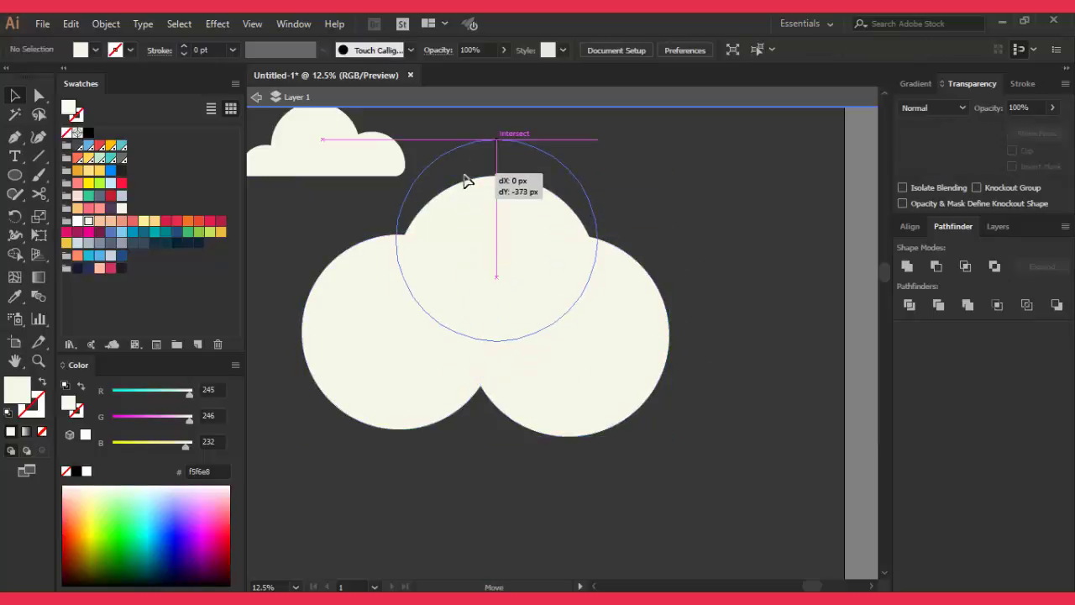
# - Unite the three circles, then widen the cloud and move it right
pyautogui.moveTo(715, 218); pyautogui.dragTo(425, 382)
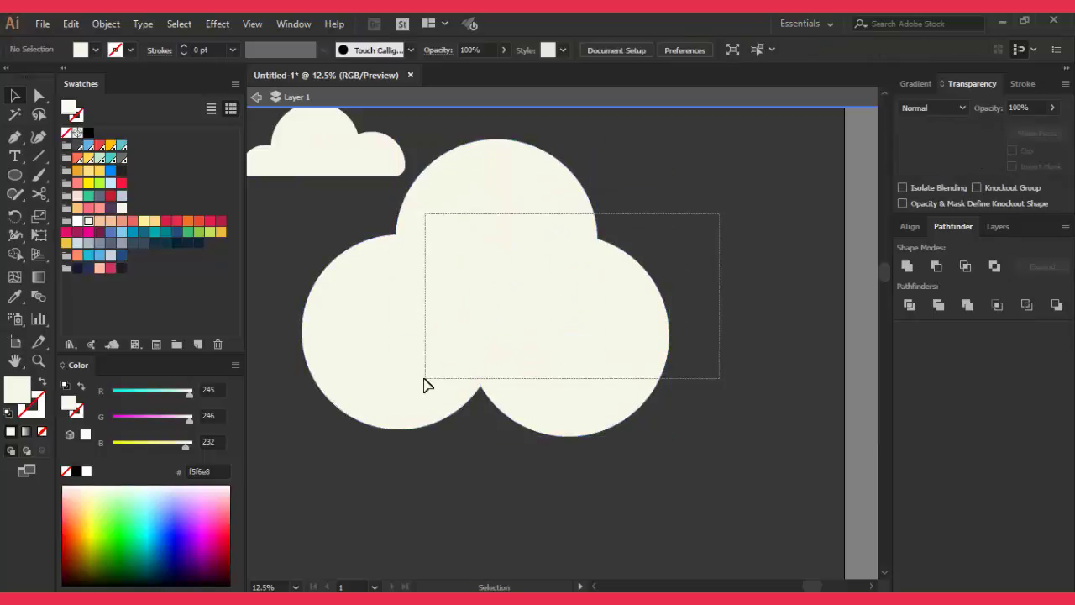
pyautogui.click(907, 267)
pyautogui.click(260, 98)
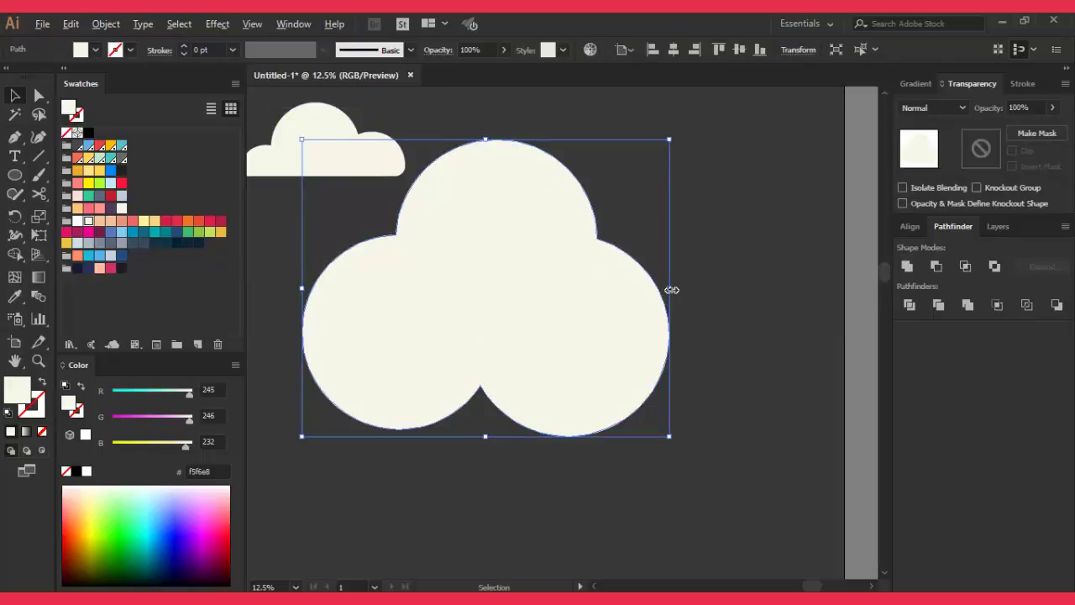
pyautogui.moveTo(672, 290); pyautogui.dragTo(676, 302)
pyautogui.moveTo(663, 349); pyautogui.dragTo(771, 374)
pyautogui.scroll(-1, 619, 420)
pyautogui.moveTo(15, 175); pyautogui.dragTo(74, 185)
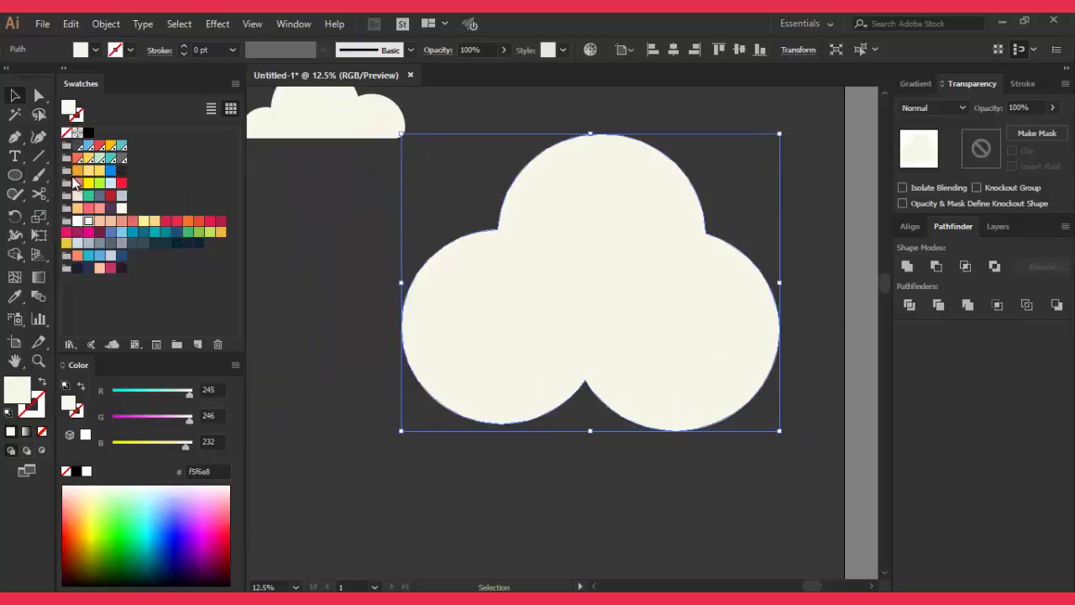
# - Cut the cloud's bottom bulges flat with a rectangle using Minus Front
pyautogui.moveTo(400, 367); pyautogui.dragTo(804, 468)
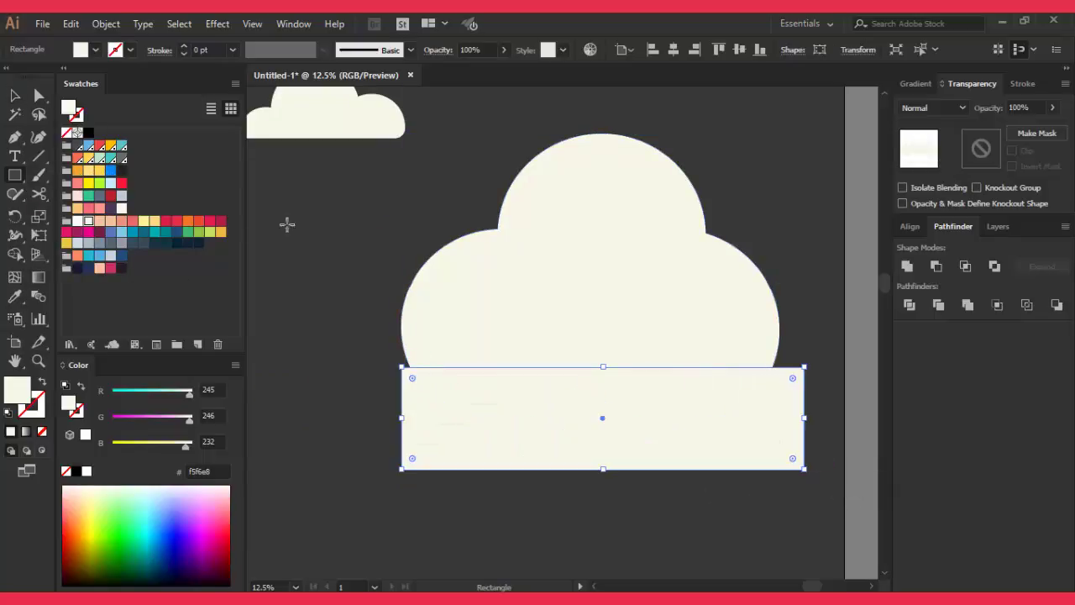
pyautogui.keyDown('shift'); pyautogui.click(655, 353); pyautogui.keyUp('shift')
pyautogui.hotkey('ctrl', 'g')
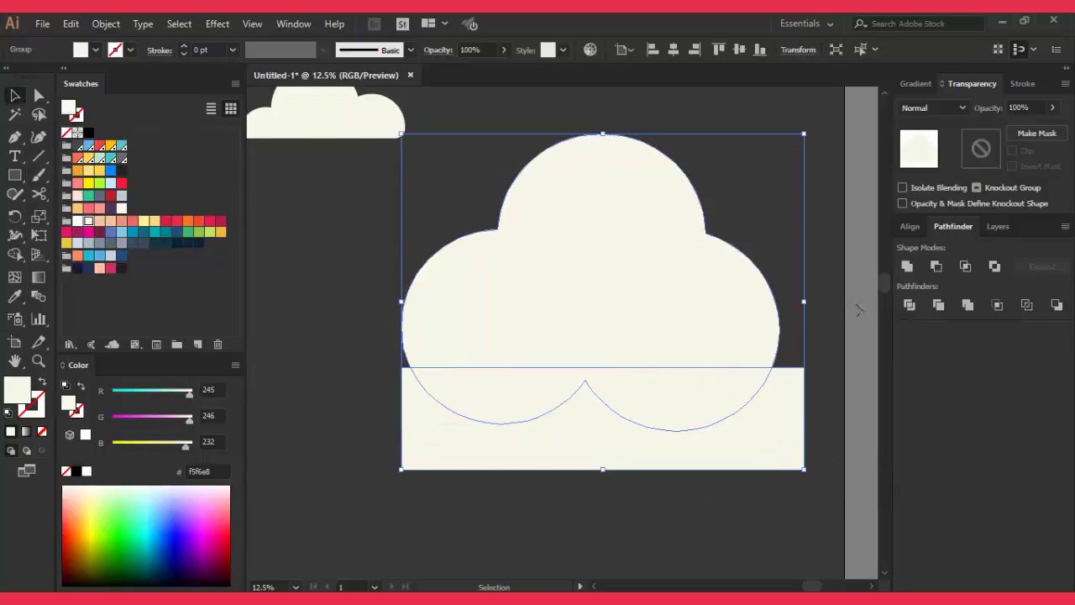
pyautogui.click(804, 360)
pyautogui.click(787, 407)
pyautogui.rightClick(787, 408)
pyautogui.click(819, 279)
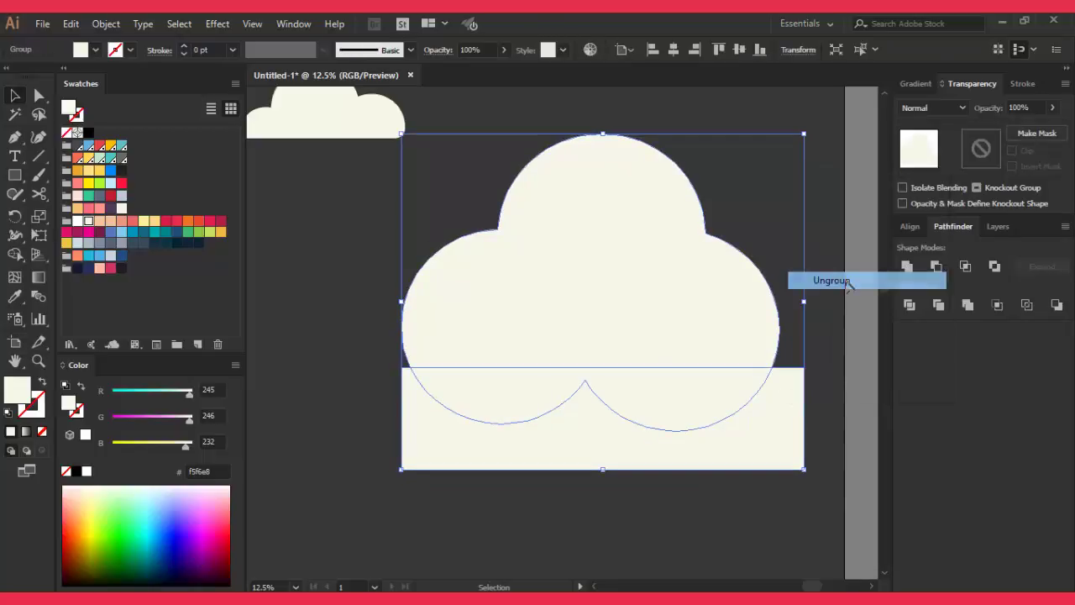
pyautogui.click(783, 408)
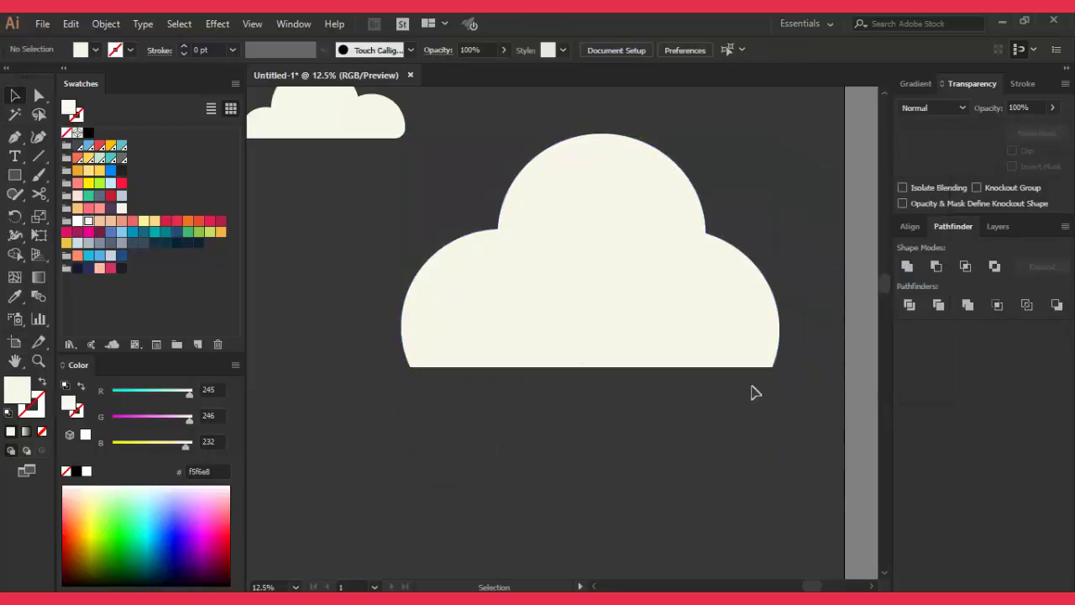
# - Round the flat-bottomed cloud's corners with Direct Selection
pyautogui.moveTo(326, 288); pyautogui.dragTo(504, 386)
pyautogui.click(39, 95)
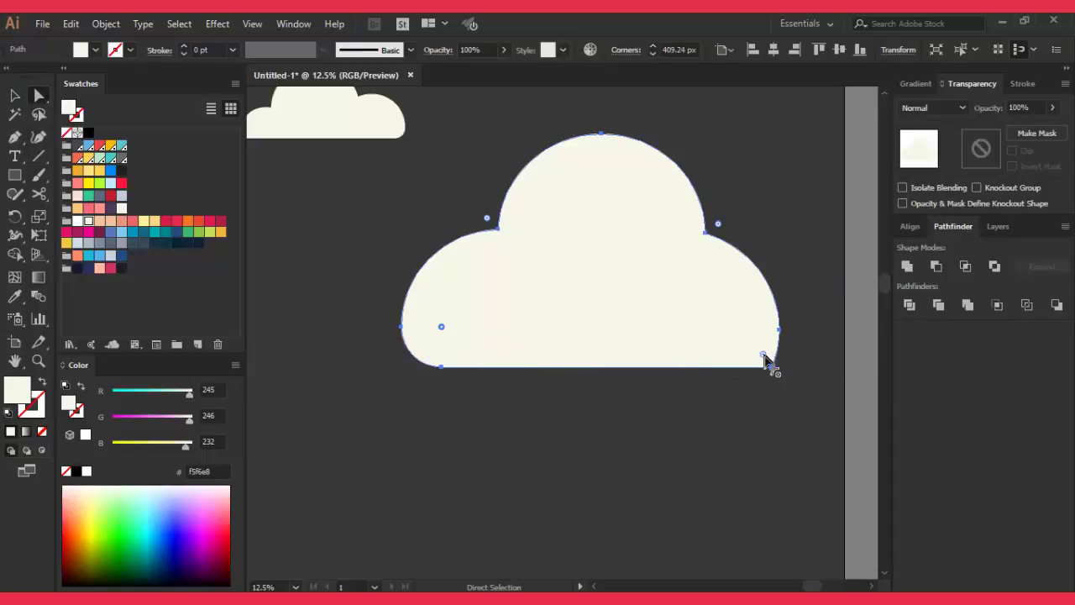
pyautogui.click(683, 404)
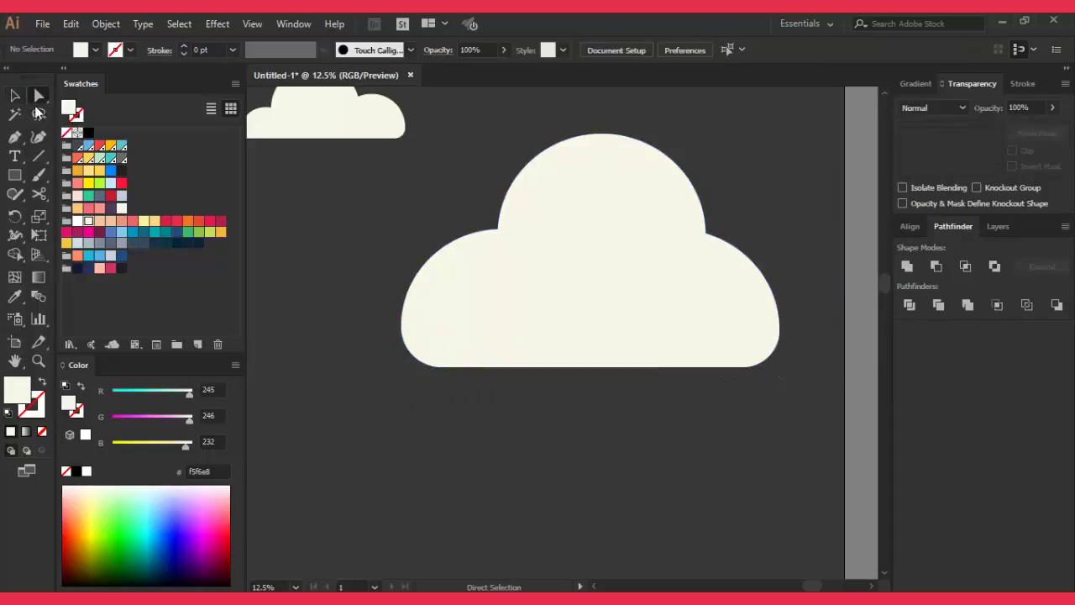
# - Move the cloud up and shrink it into a small cloud high at right
pyautogui.scroll(-1, 537, 330)
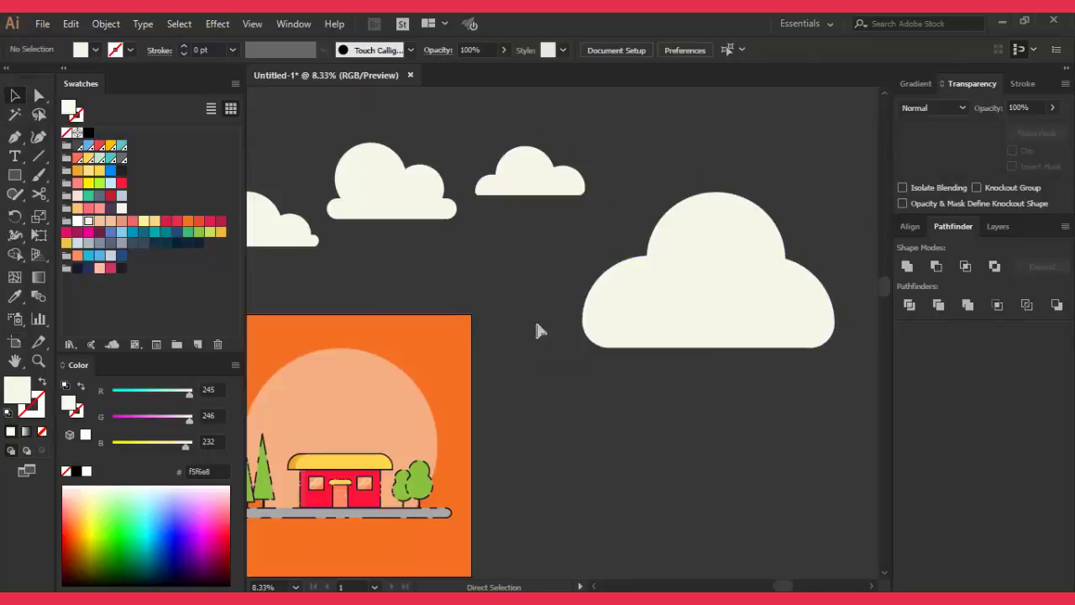
pyautogui.moveTo(767, 235); pyautogui.dragTo(767, 149)
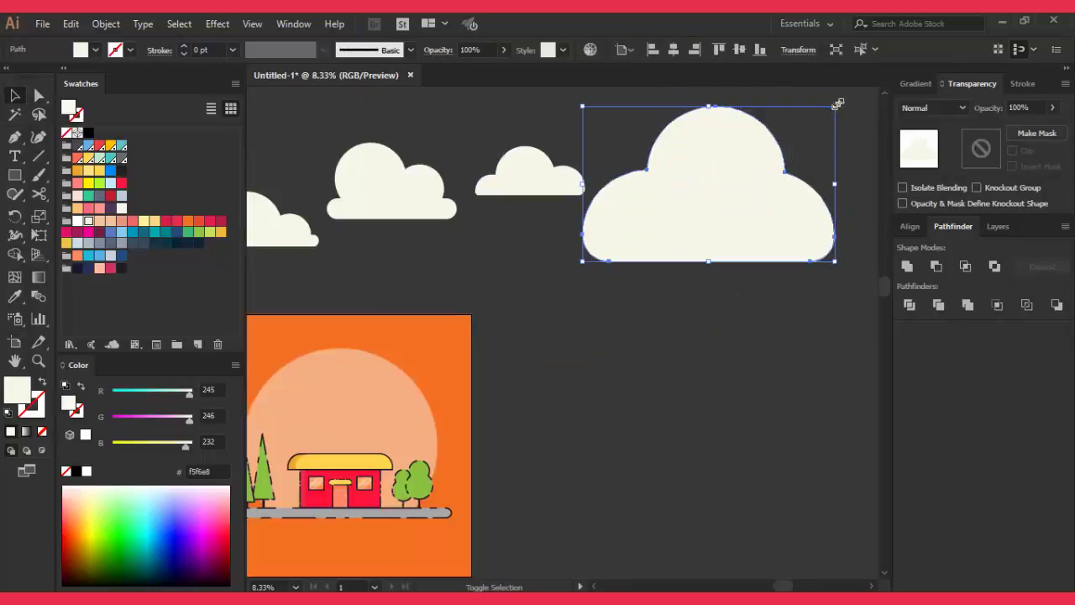
pyautogui.moveTo(837, 103)
pyautogui.mouseDown()
pyautogui.moveTo(664, 216)
pyautogui.moveTo(717, 142)
pyautogui.mouseUp()
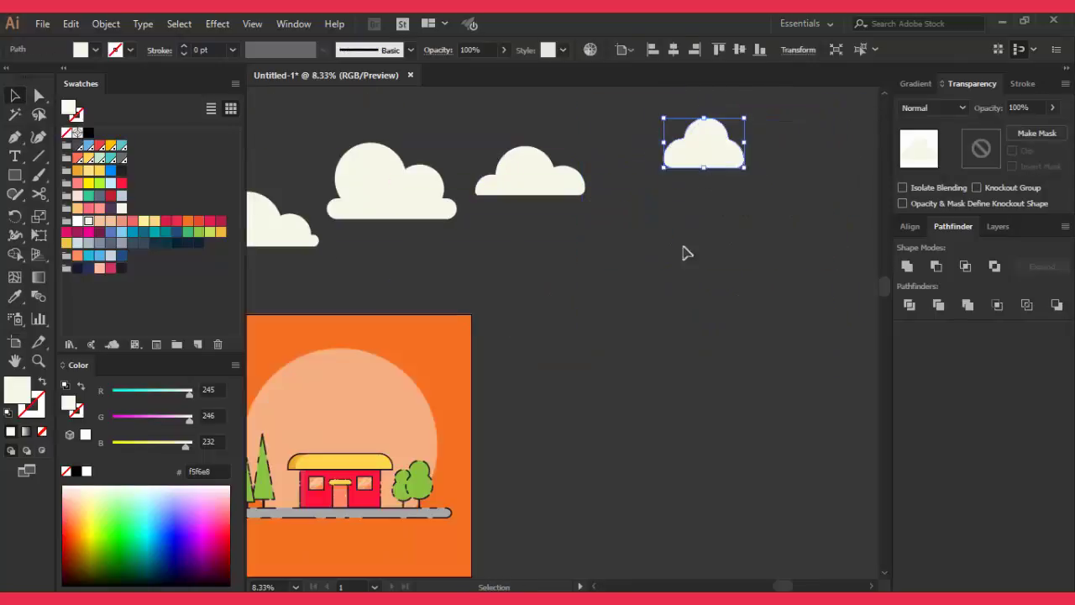
pyautogui.moveTo(19, 179); pyautogui.dragTo(77, 214)
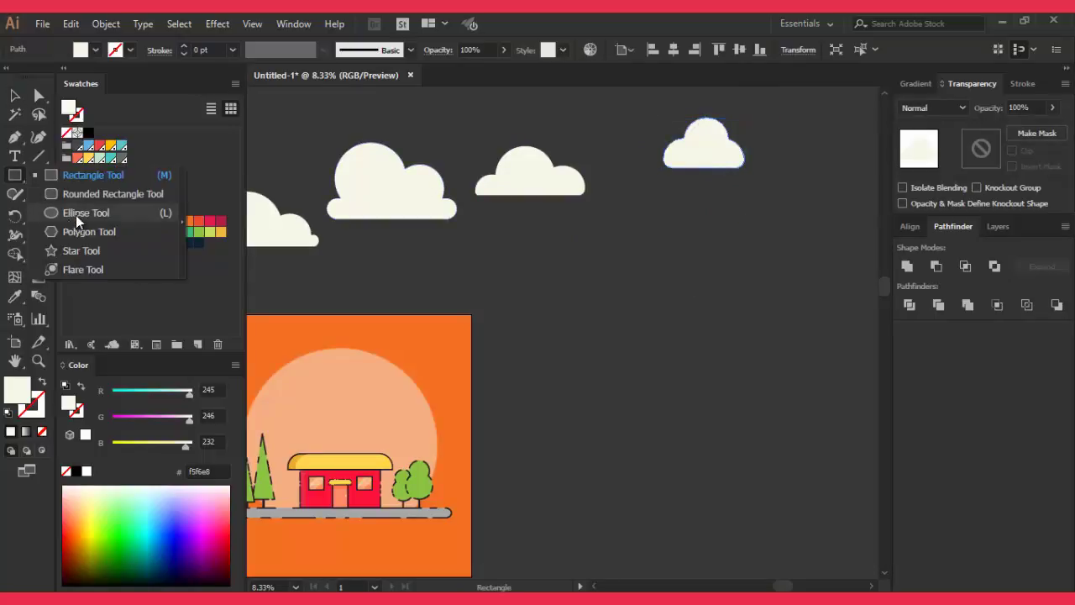
# - Draw a cream circle in the sky and overlap more circles extending the cloud rightward
pyautogui.moveTo(608, 311); pyautogui.dragTo(643, 320)
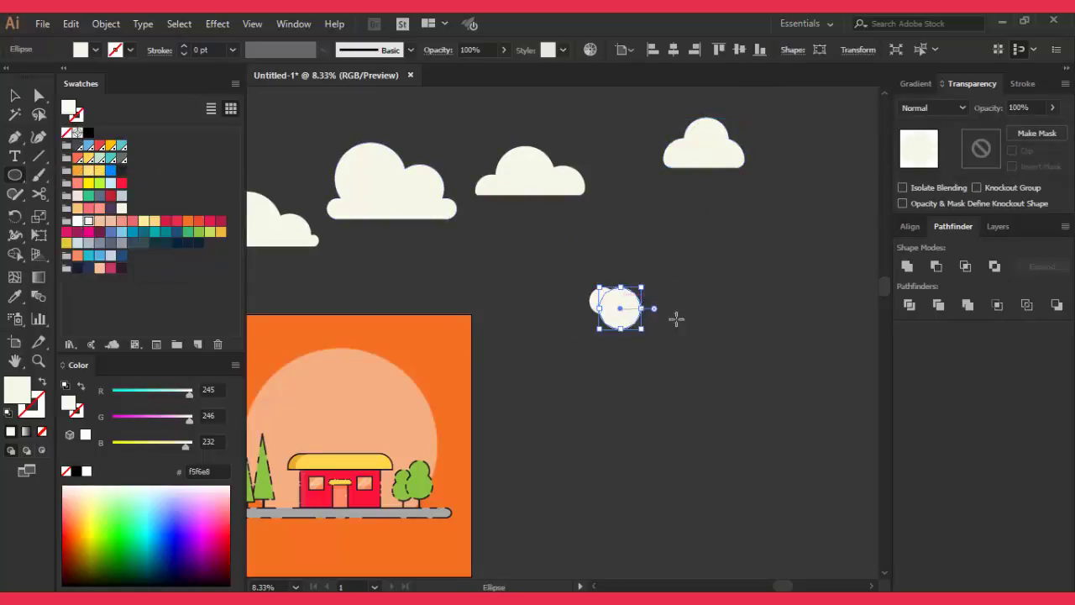
pyautogui.scroll(3, 676, 317)
pyautogui.moveTo(544, 271); pyautogui.dragTo(546, 291)
pyautogui.moveTo(662, 223); pyautogui.dragTo(601, 278)
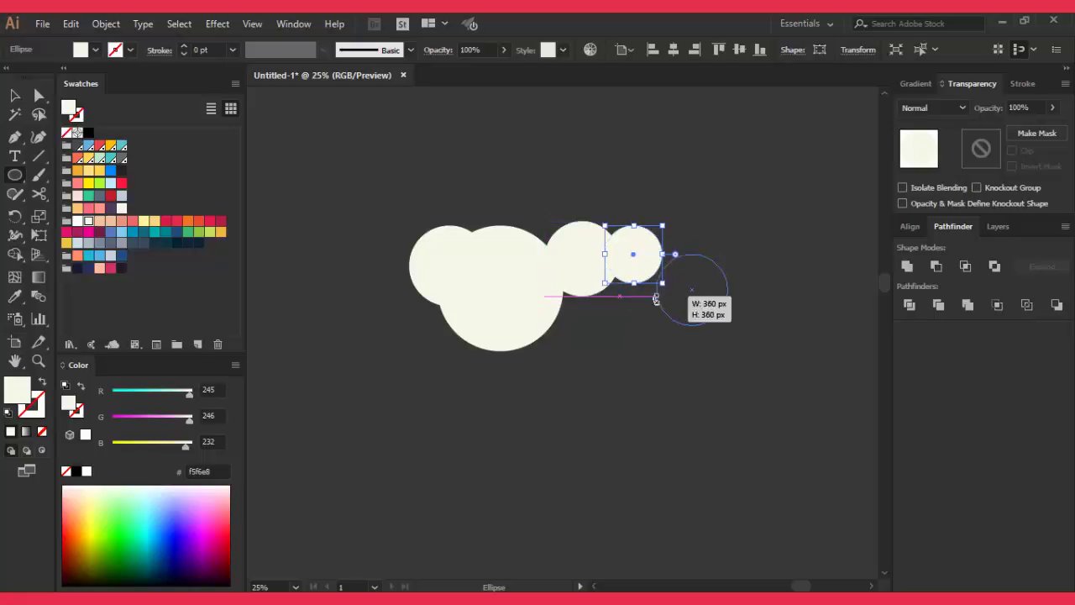
pyautogui.moveTo(727, 255); pyautogui.dragTo(659, 324)
pyautogui.moveTo(708, 227); pyautogui.dragTo(644, 287)
pyautogui.moveTo(792, 221); pyautogui.dragTo(704, 311)
pyautogui.moveTo(838, 232); pyautogui.dragTo(787, 284)
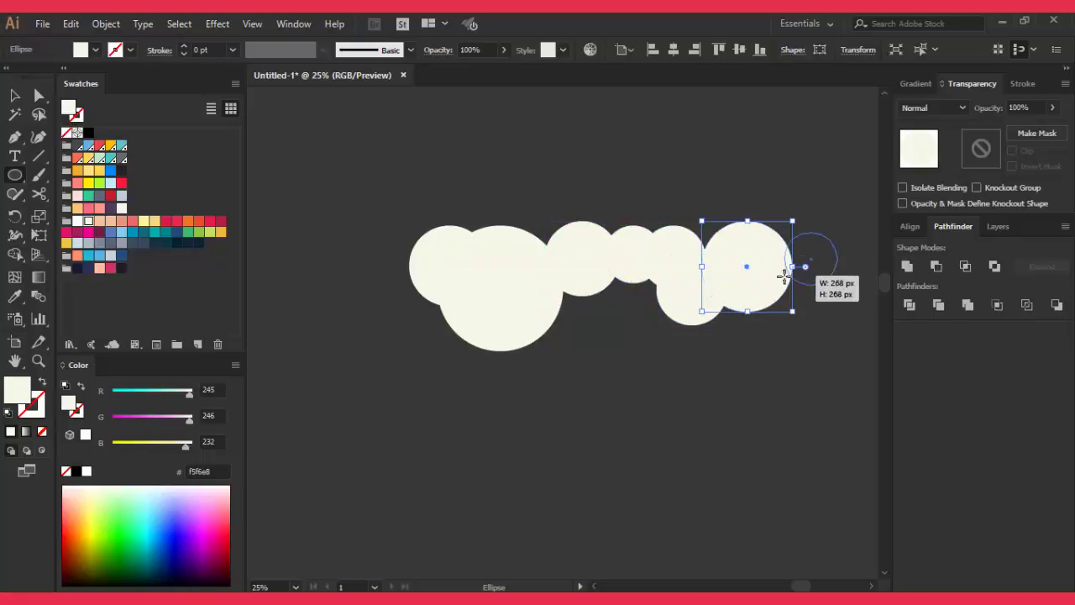
# - Add circles along the cloud's top and right end, then marquee-select all the circles
pyautogui.moveTo(512, 214); pyautogui.dragTo(487, 239)
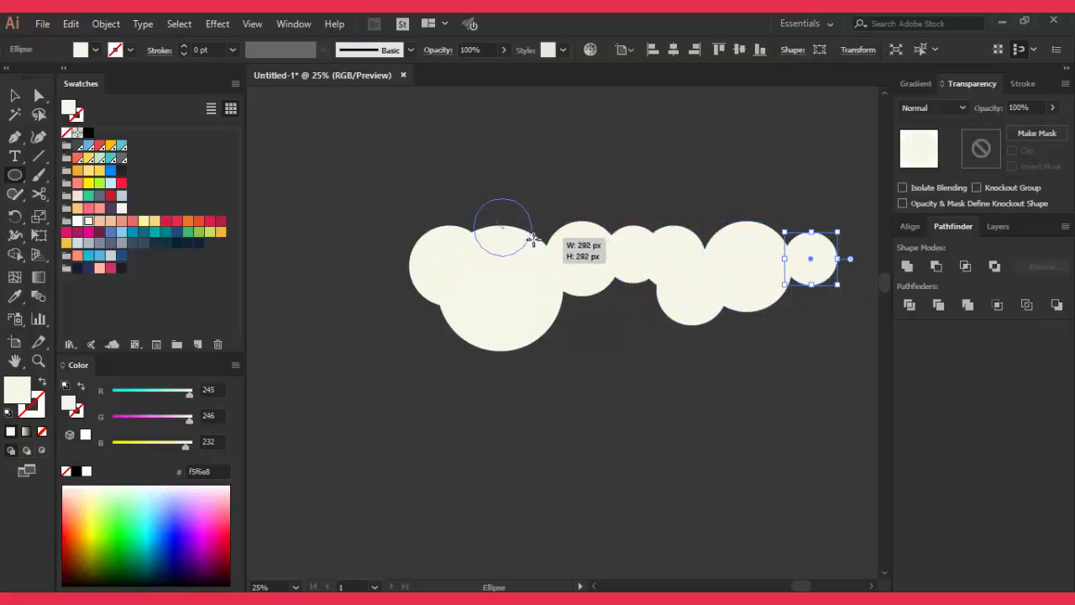
pyautogui.moveTo(576, 180); pyautogui.dragTo(507, 252)
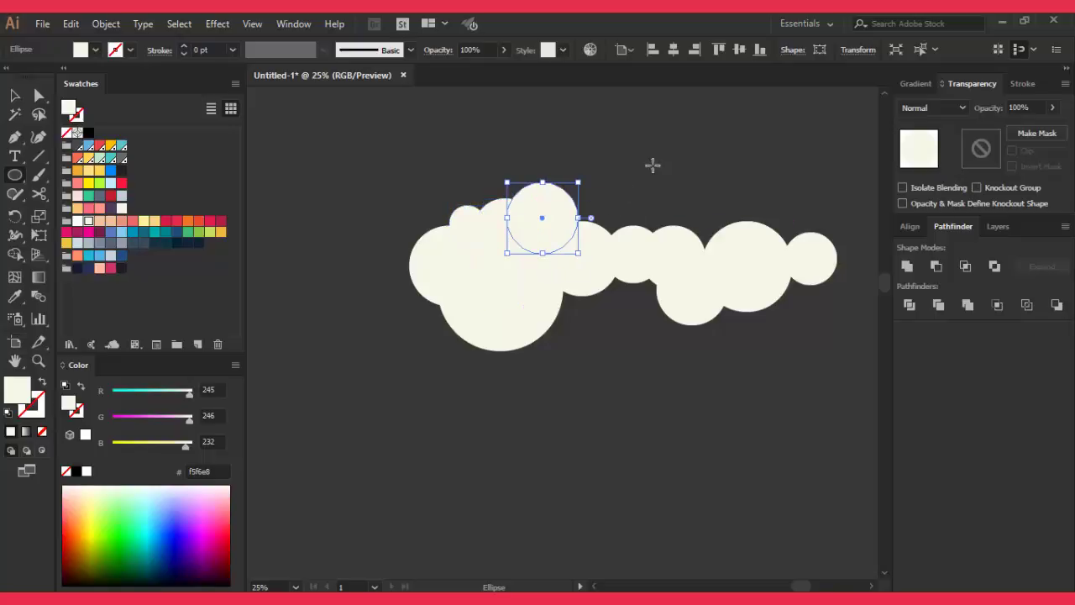
pyautogui.moveTo(653, 163); pyautogui.dragTo(557, 259)
pyautogui.moveTo(702, 176); pyautogui.dragTo(623, 255)
pyautogui.moveTo(802, 220); pyautogui.dragTo(756, 265)
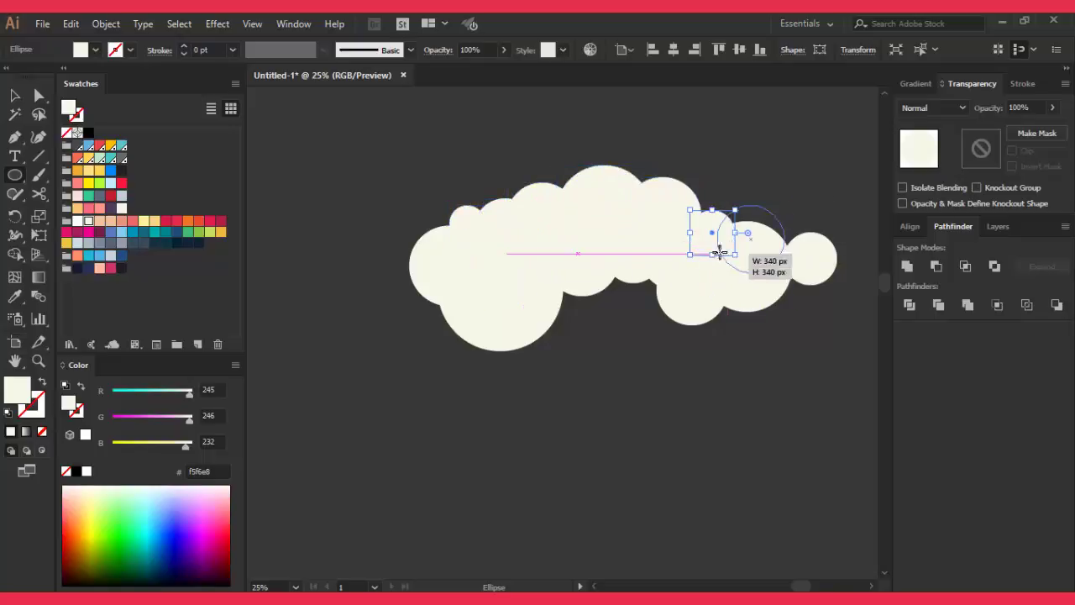
pyautogui.moveTo(847, 199); pyautogui.dragTo(773, 272)
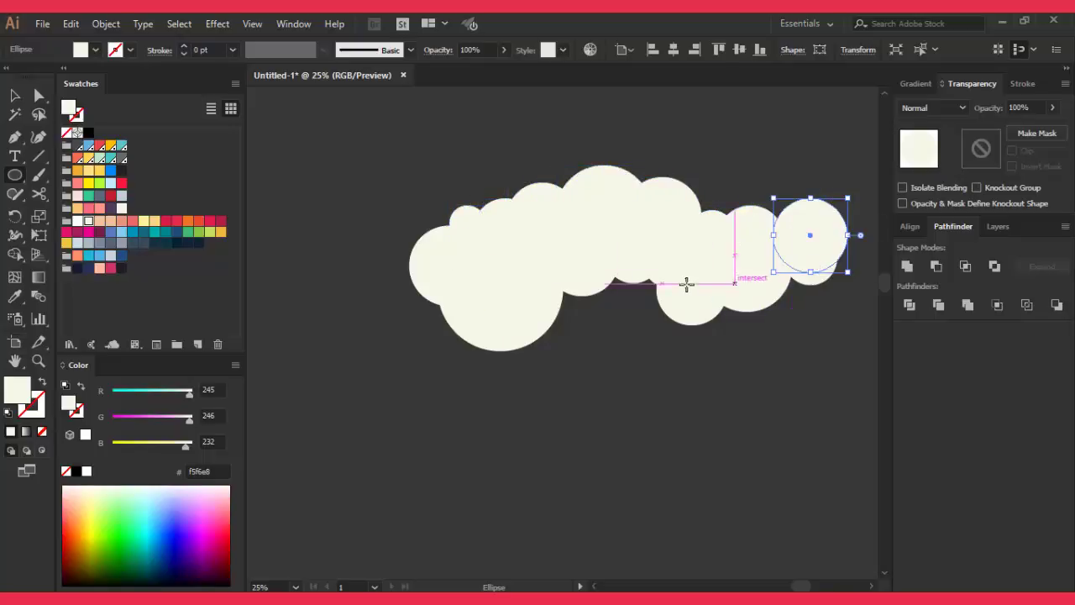
pyautogui.click(15, 98)
pyautogui.moveTo(379, 197); pyautogui.dragTo(792, 336)
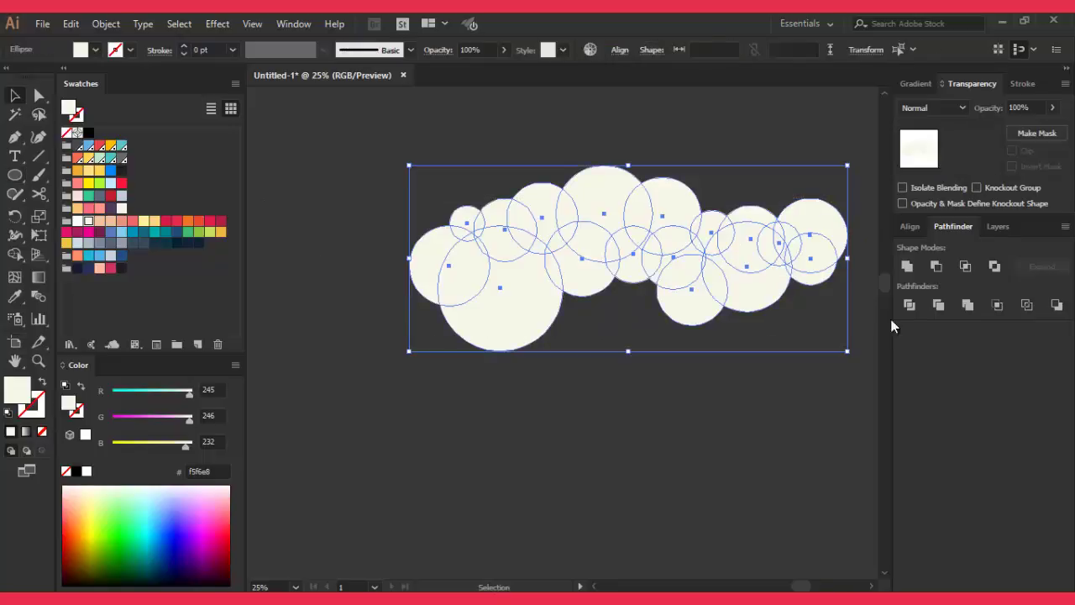
# - Merge the circles into one cloud, move it up-left and stretch it wider
pyautogui.click(907, 266)
pyautogui.moveTo(639, 281); pyautogui.dragTo(576, 230)
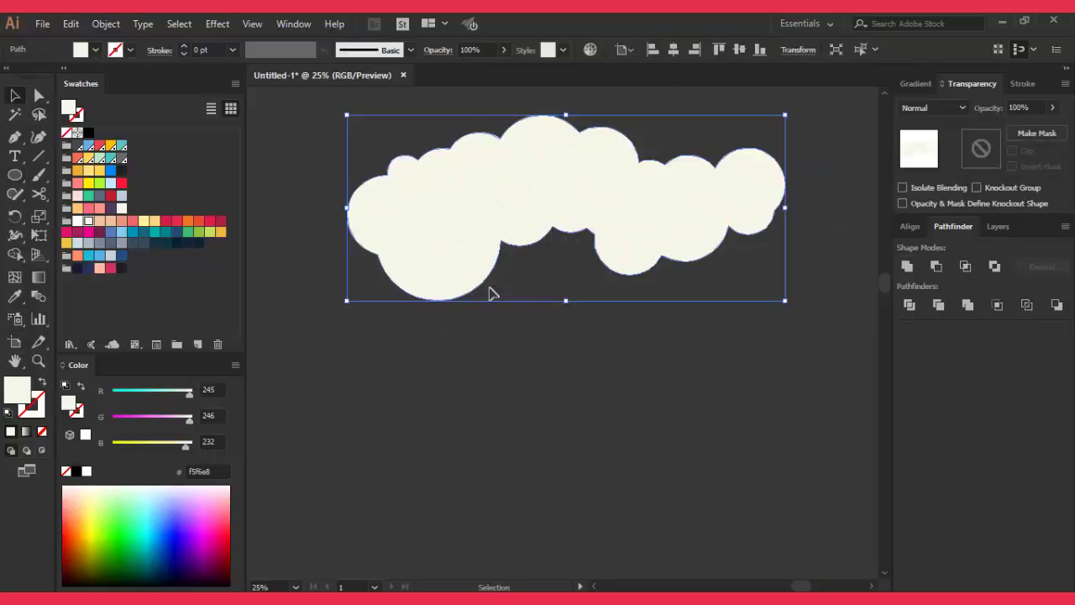
pyautogui.click(448, 329)
pyautogui.click(780, 228)
pyautogui.moveTo(791, 211); pyautogui.dragTo(868, 210)
pyautogui.click(751, 353)
# - Shrink the long cloud and the other pasteboard clouds to several small sizes
pyautogui.scroll(-2, 720, 336)
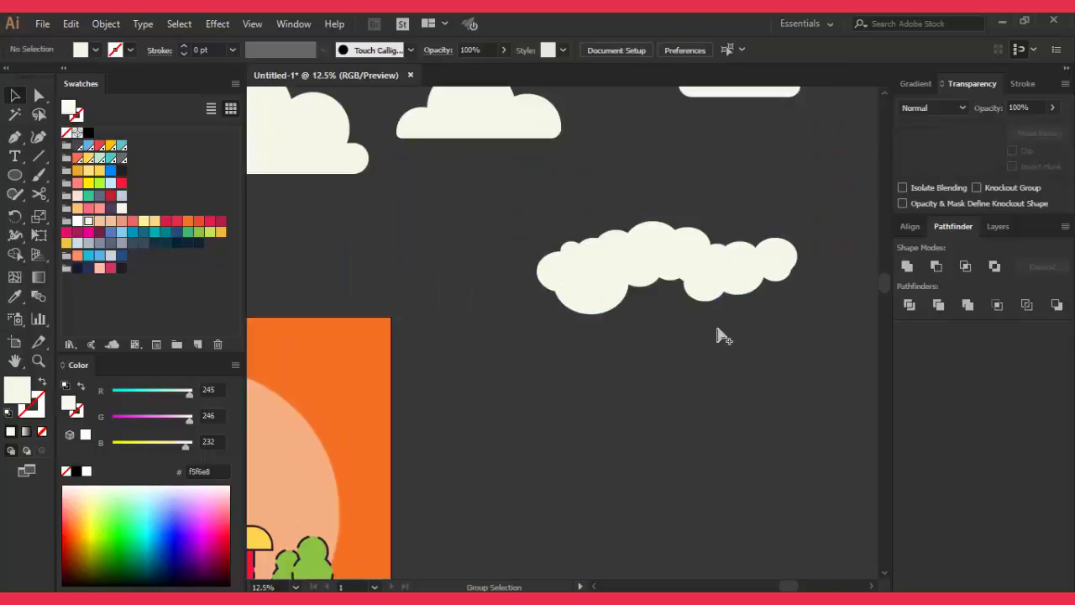
pyautogui.click(693, 278)
pyautogui.moveTo(799, 223); pyautogui.dragTo(660, 270)
pyautogui.scroll(-2, 642, 353)
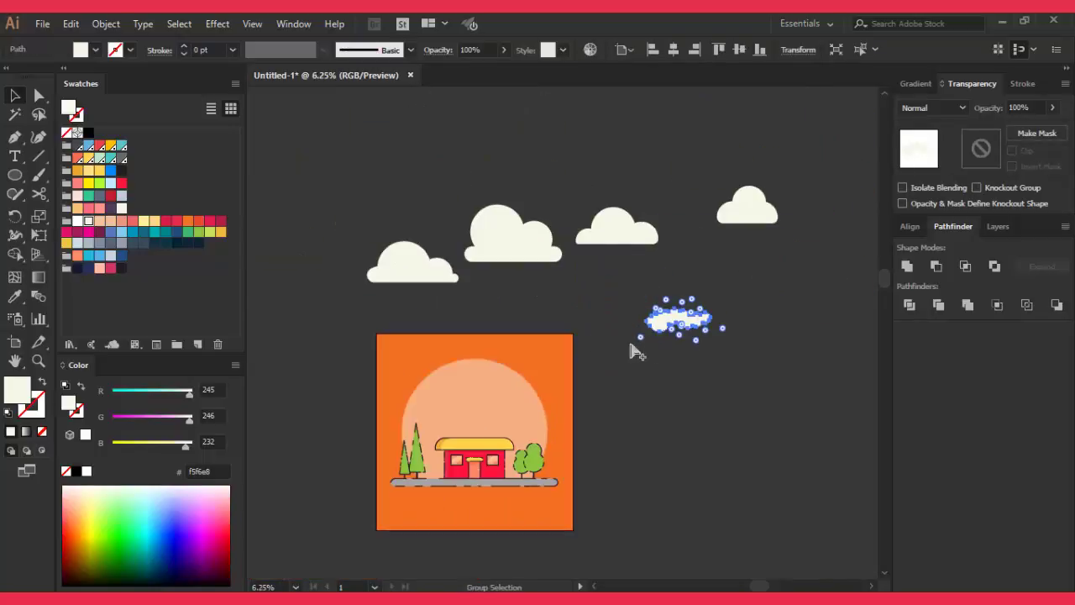
pyautogui.click(448, 265)
pyautogui.moveTo(451, 239)
pyautogui.mouseDown()
pyautogui.moveTo(407, 266)
pyautogui.moveTo(615, 318)
pyautogui.mouseUp()
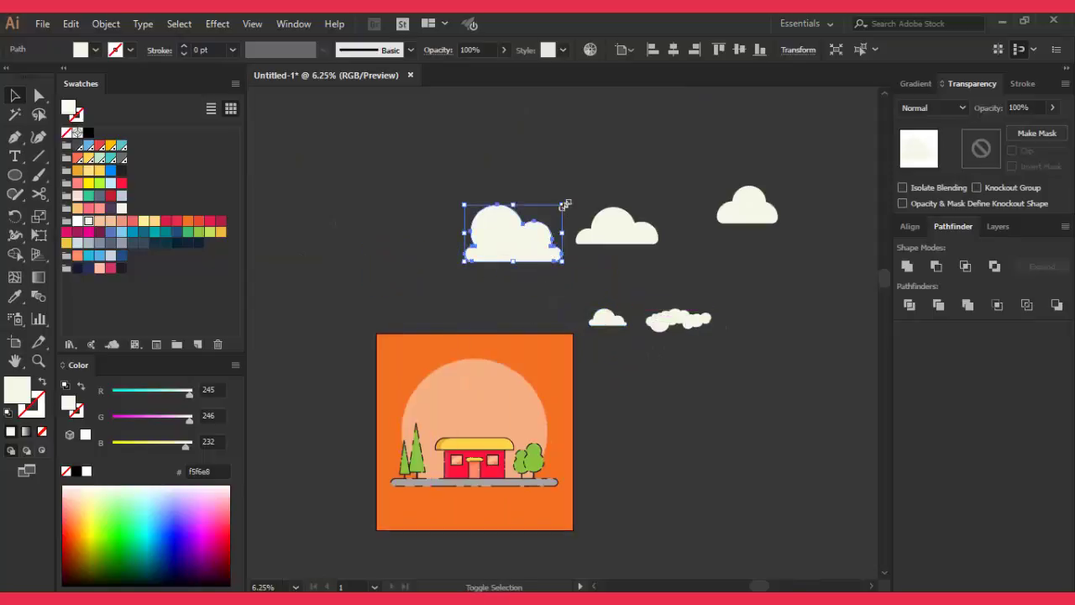
pyautogui.moveTo(567, 204)
pyautogui.mouseDown()
pyautogui.moveTo(499, 242)
pyautogui.moveTo(651, 298)
pyautogui.mouseUp()
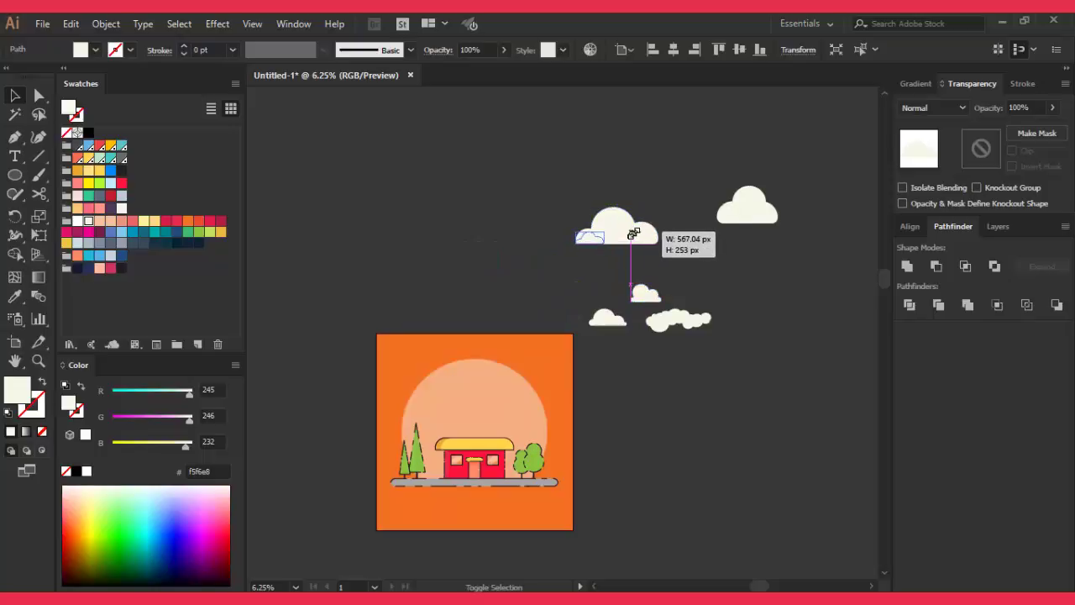
pyautogui.moveTo(658, 206)
pyautogui.mouseDown()
pyautogui.moveTo(611, 228)
pyautogui.moveTo(610, 300)
pyautogui.moveTo(613, 290)
pyautogui.mouseUp()
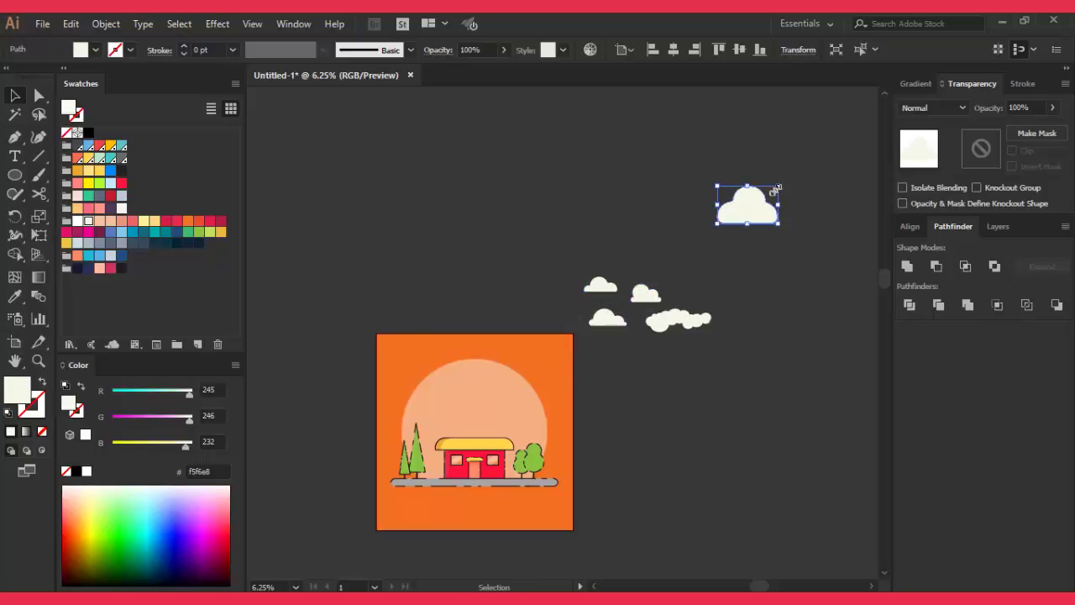
pyautogui.moveTo(776, 188)
pyautogui.mouseDown()
pyautogui.moveTo(752, 212)
pyautogui.moveTo(764, 221)
pyautogui.moveTo(563, 292)
pyautogui.mouseUp()
pyautogui.scroll(1, 484, 440)
# - Shrink the top cloud, move it onto the sky, and place another small cloud above the sun
pyautogui.scroll(2, 492, 437)
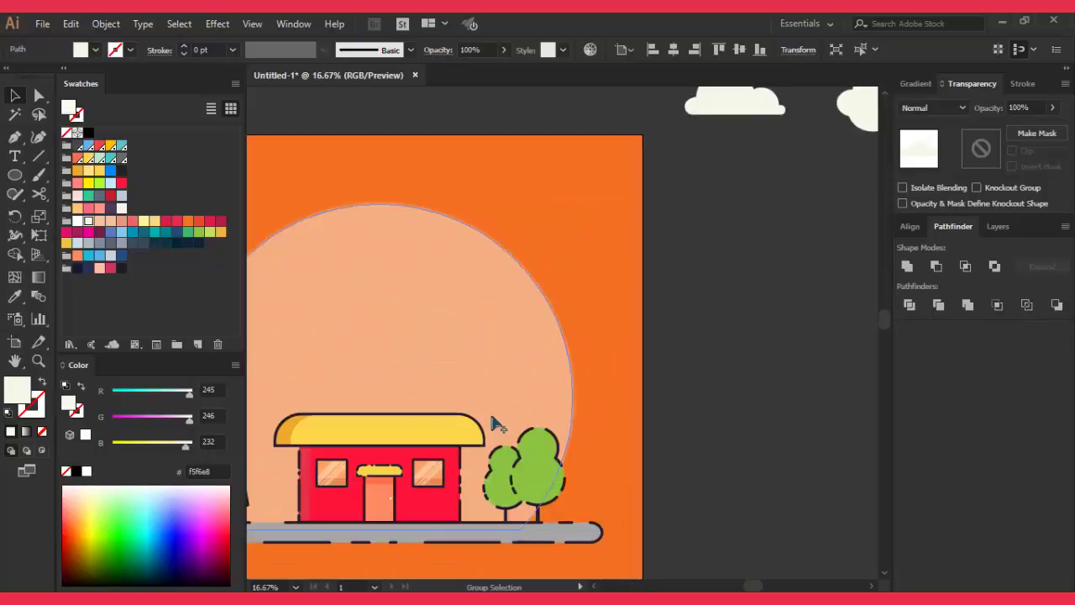
pyautogui.scroll(-1, 496, 424)
pyautogui.scroll(-1, 514, 412)
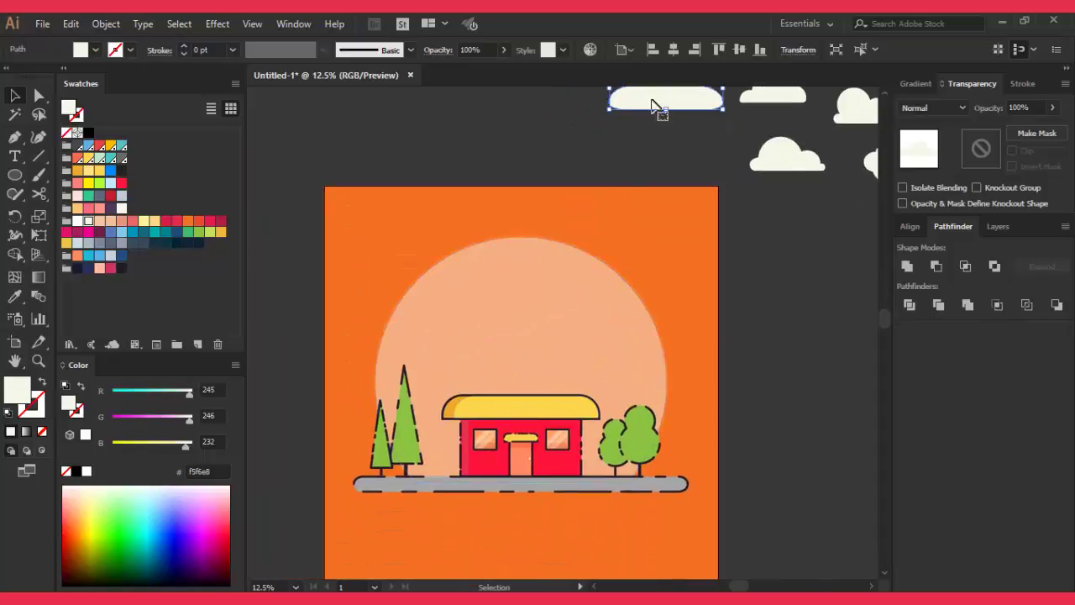
pyautogui.moveTo(654, 105); pyautogui.dragTo(628, 126)
pyautogui.moveTo(595, 147); pyautogui.dragTo(349, 286)
pyautogui.moveTo(775, 98); pyautogui.dragTo(640, 201)
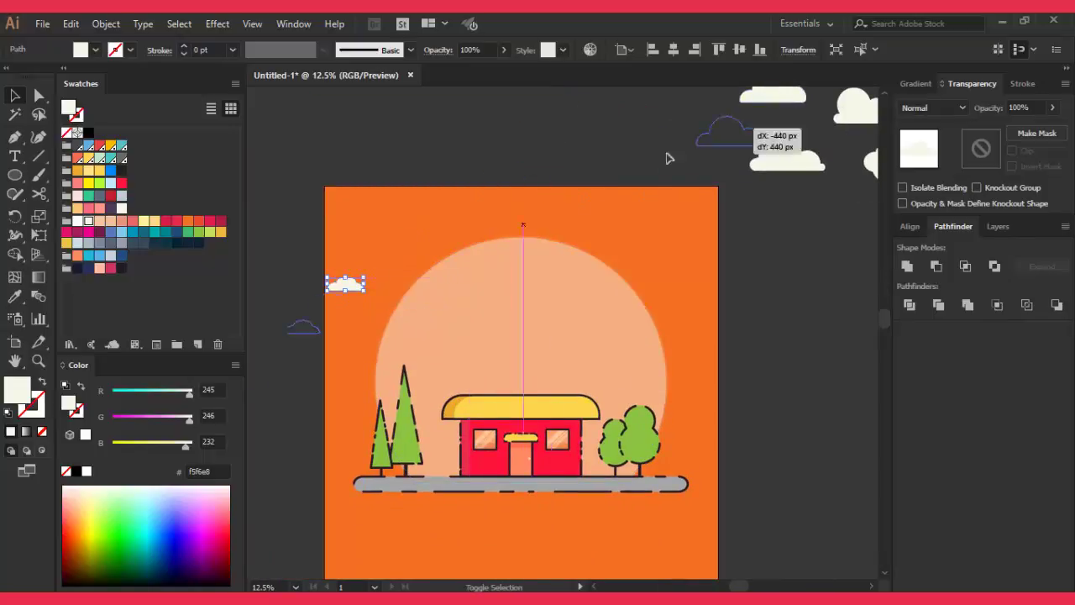
pyautogui.hotkey('ctrl', 'z')
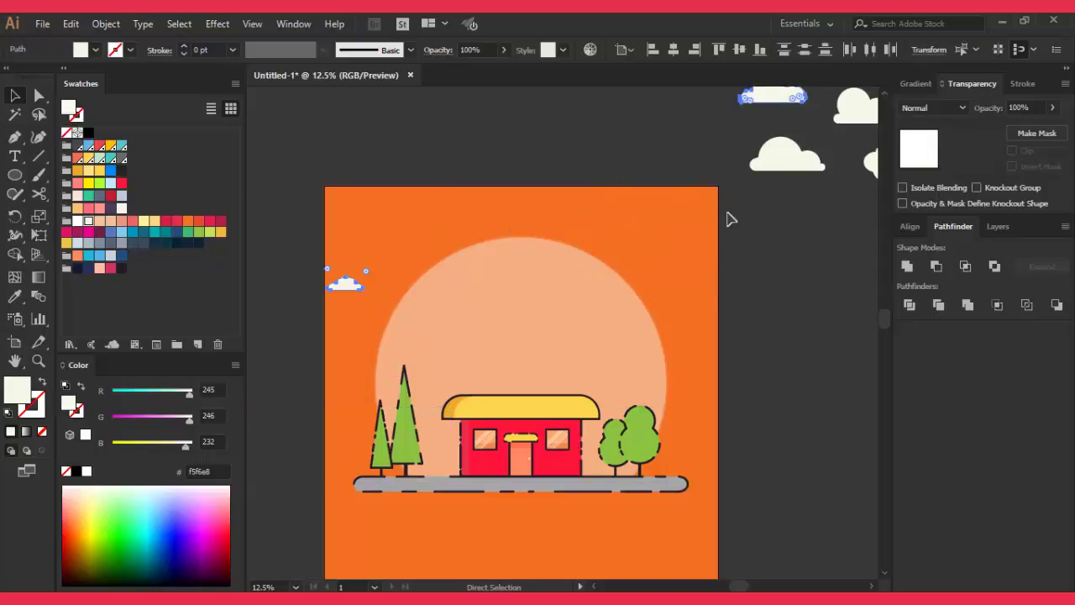
pyautogui.press('v')
pyautogui.moveTo(800, 99)
pyautogui.mouseDown()
pyautogui.moveTo(713, 127)
pyautogui.moveTo(468, 258)
pyautogui.moveTo(445, 240)
pyautogui.mouseUp()
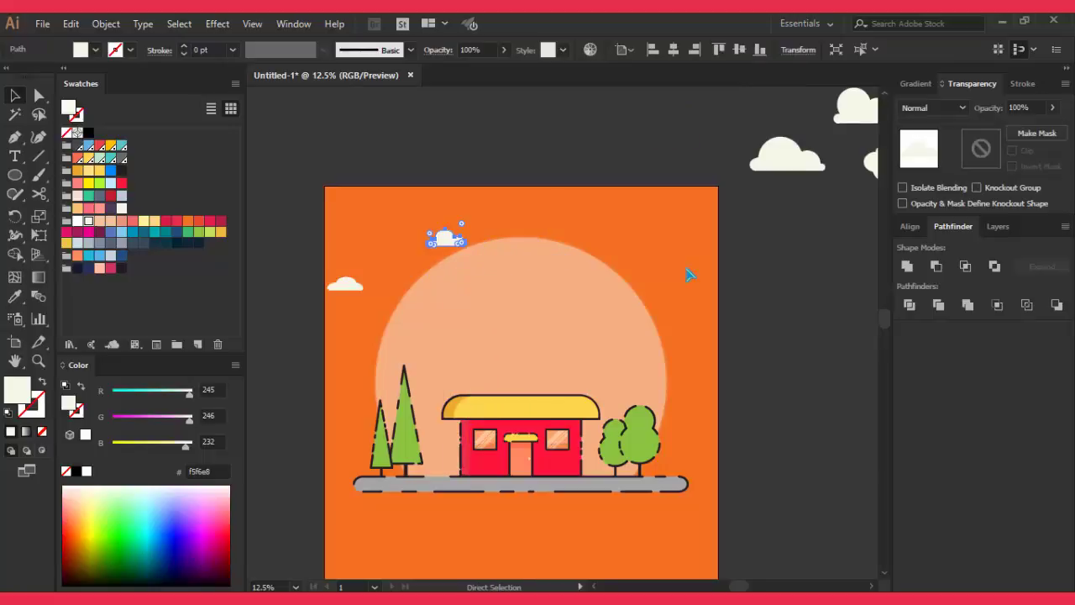
# - Shrink the pasteboard cloud and bring the last large cloud into view
pyautogui.keyDown('shift'); pyautogui.click(769, 158); pyautogui.keyUp('shift')
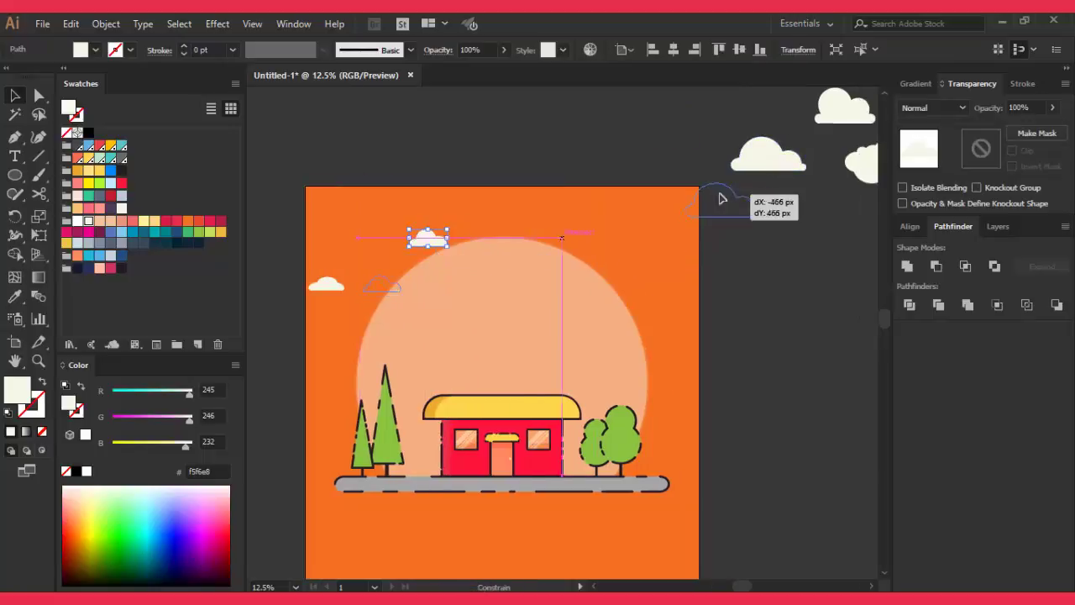
pyautogui.click(773, 176)
pyautogui.click(768, 155)
pyautogui.moveTo(806, 165)
pyautogui.mouseDown()
pyautogui.moveTo(775, 153)
pyautogui.moveTo(648, 238)
pyautogui.moveTo(650, 353)
pyautogui.mouseUp()
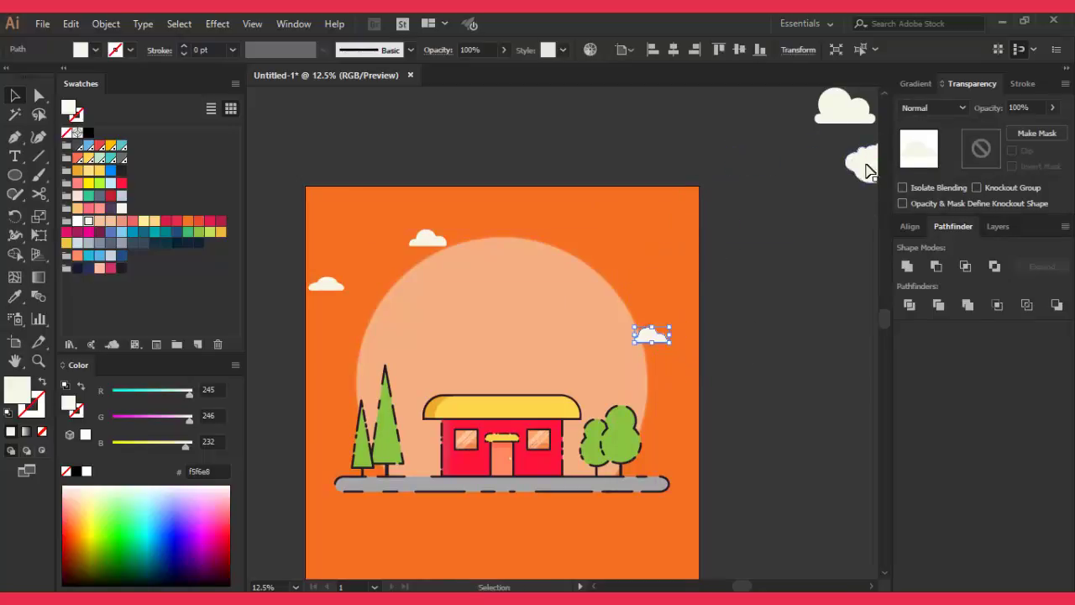
pyautogui.moveTo(869, 170)
pyautogui.mouseDown()
pyautogui.moveTo(806, 221)
pyautogui.moveTo(833, 222)
pyautogui.moveTo(536, 292)
pyautogui.mouseUp()
pyautogui.click(859, 202)
pyautogui.click(839, 220)
pyautogui.click(794, 317)
# - Place a small cloud on the middle of the sun
pyautogui.hscroll(1, 652, 327)
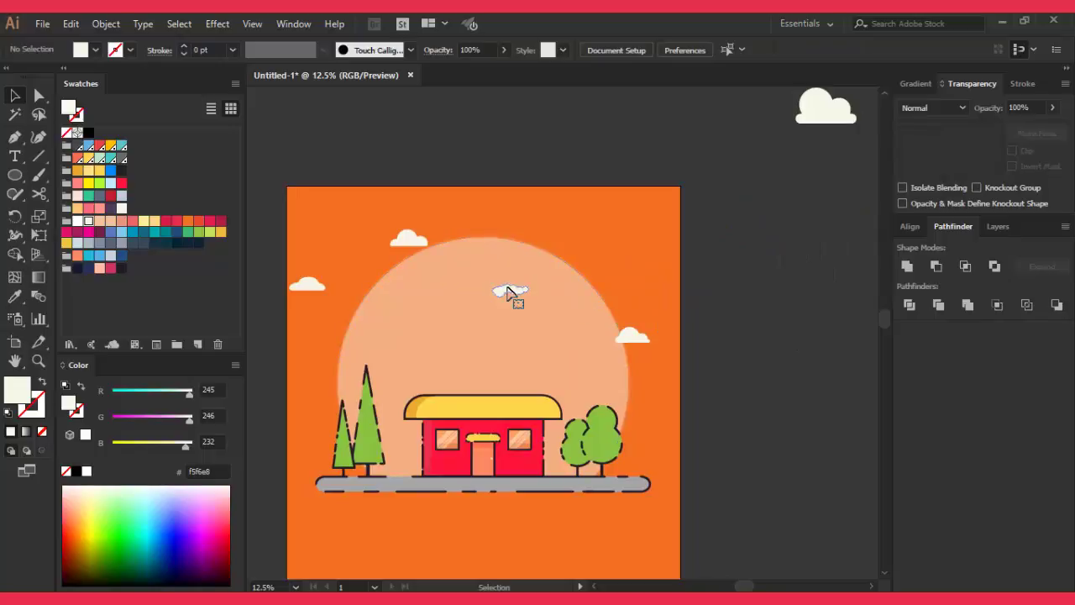
pyautogui.click(508, 291)
pyautogui.press('Delete')
pyautogui.hotkey('ctrl', 'z')
pyautogui.moveTo(816, 182); pyautogui.dragTo(492, 306)
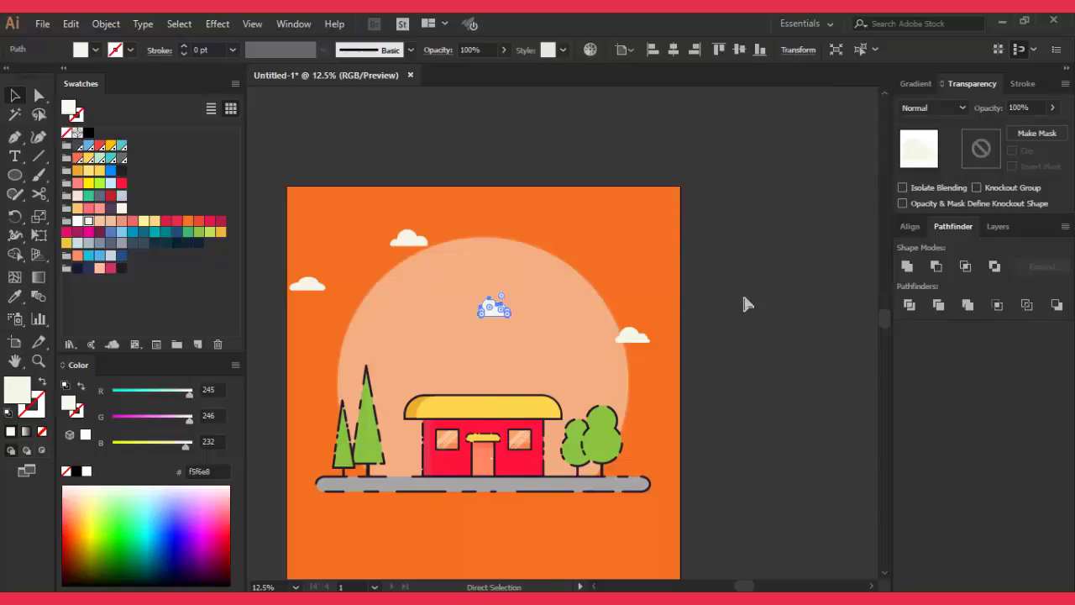
pyautogui.scroll(-2, 739, 303)
pyautogui.scroll(2, 571, 301)
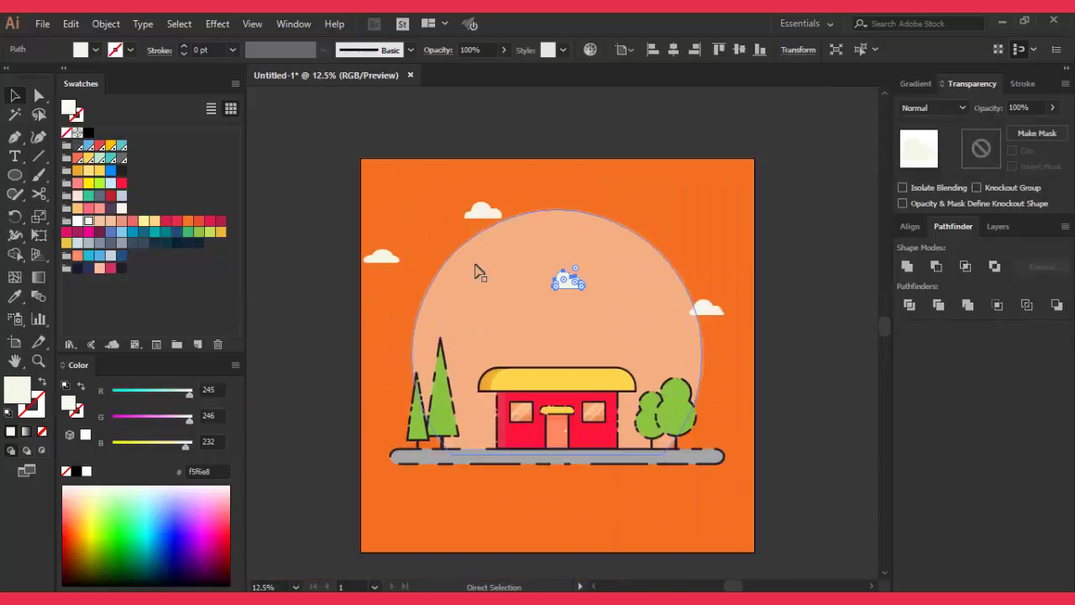
# - Select the four clouds and lower their opacity
pyautogui.click(381, 256)
pyautogui.keyDown('shift'); pyautogui.click(483, 210); pyautogui.keyUp('shift')
pyautogui.keyDown('shift'); pyautogui.click(568, 281); pyautogui.keyUp('shift')
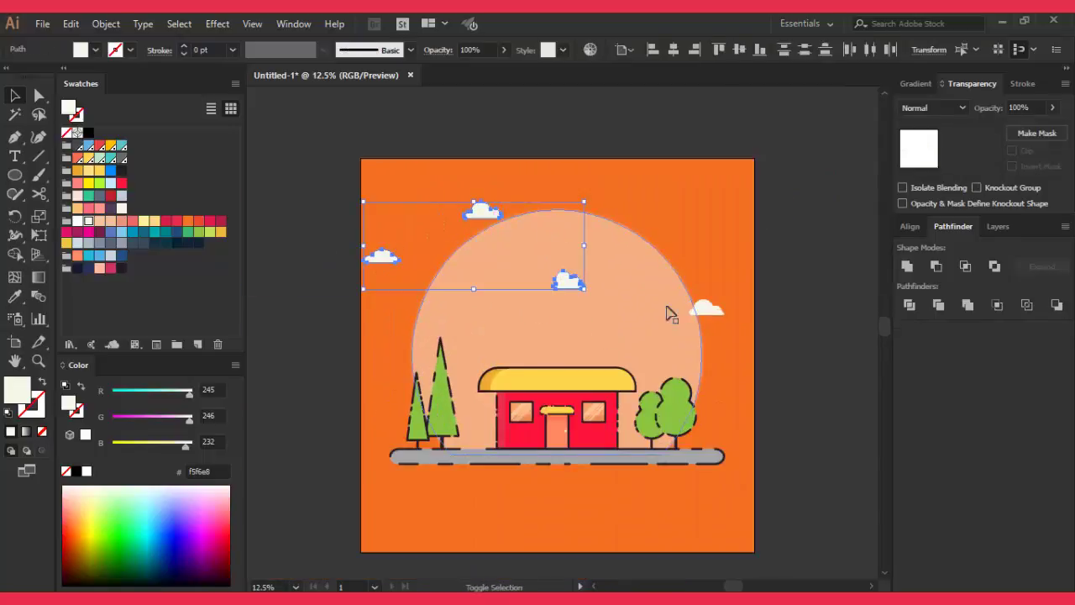
pyautogui.keyDown('shift'); pyautogui.click(707, 308); pyautogui.keyUp('shift')
pyautogui.moveTo(496, 77)
pyautogui.mouseDown()
pyautogui.moveTo(469, 73)
pyautogui.moveTo(483, 73)
pyautogui.mouseUp()
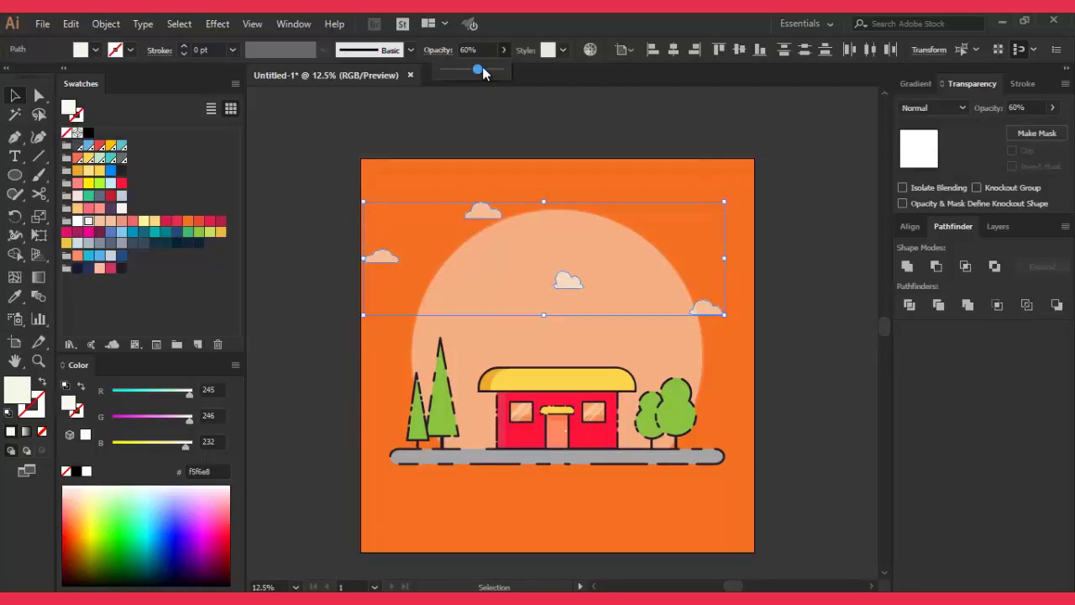
pyautogui.keyDown('ctrl'); pyautogui.click(506, 267); pyautogui.keyUp('ctrl')
# - Duplicate the four clouds with a copy offset slightly to the right
pyautogui.click(482, 210)
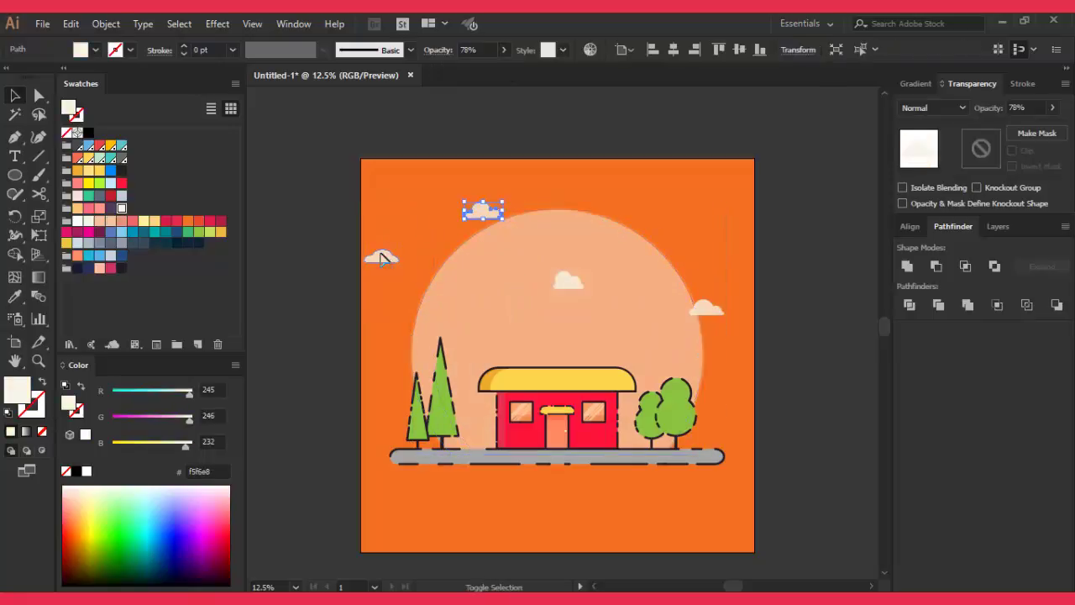
pyautogui.keyDown('shift'); pyautogui.click(382, 256); pyautogui.keyUp('shift')
pyautogui.keyDown('shift'); pyautogui.click(568, 281); pyautogui.keyUp('shift')
pyautogui.keyDown('shift'); pyautogui.click(720, 311); pyautogui.keyUp('shift')
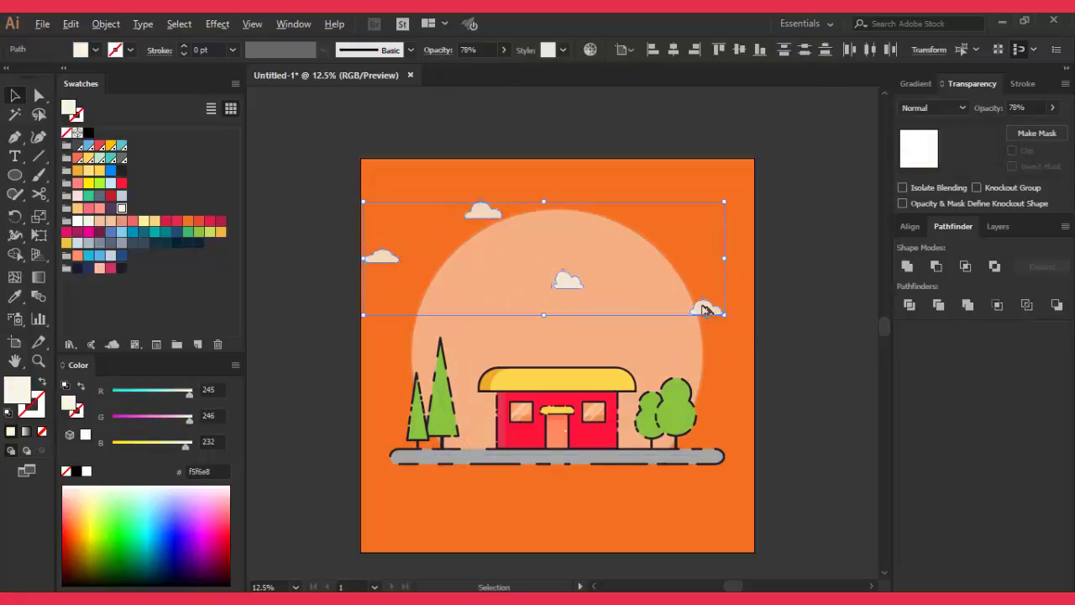
pyautogui.moveTo(707, 308); pyautogui.dragTo(729, 311)
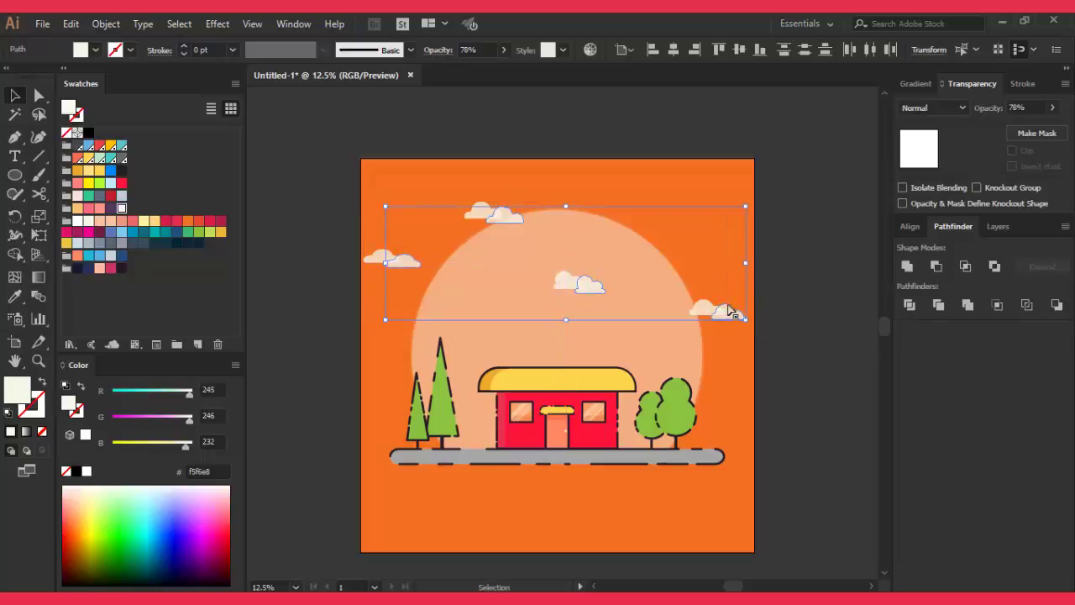
pyautogui.click(785, 286)
# - Fade the offset cloud copies to 22% opacity
pyautogui.click(722, 311)
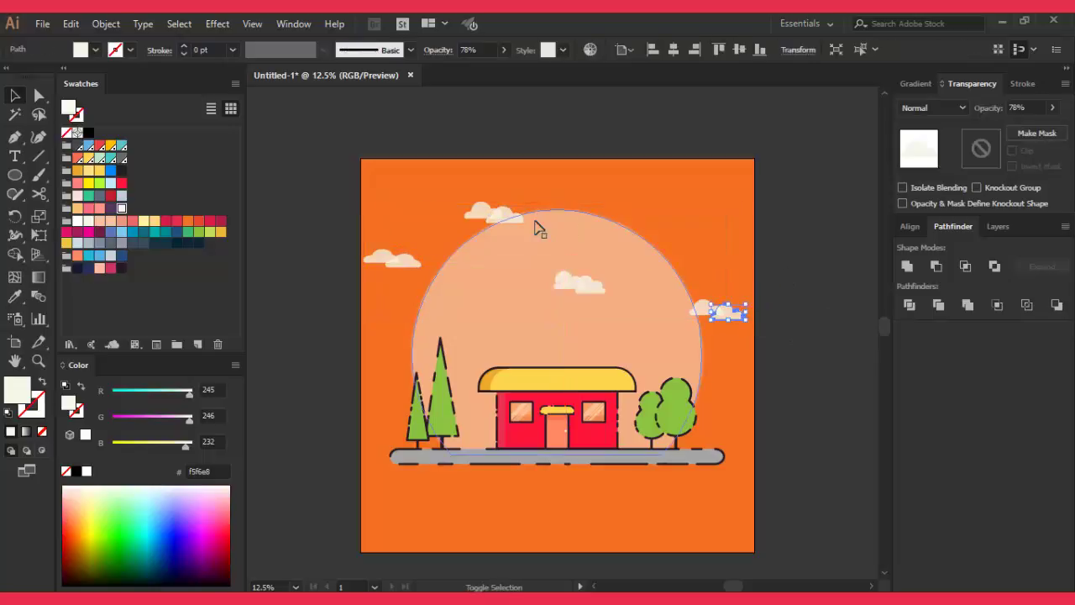
pyautogui.keyDown('shift'); pyautogui.click(510, 217); pyautogui.keyUp('shift')
pyautogui.keyDown('shift'); pyautogui.click(411, 261); pyautogui.keyUp('shift')
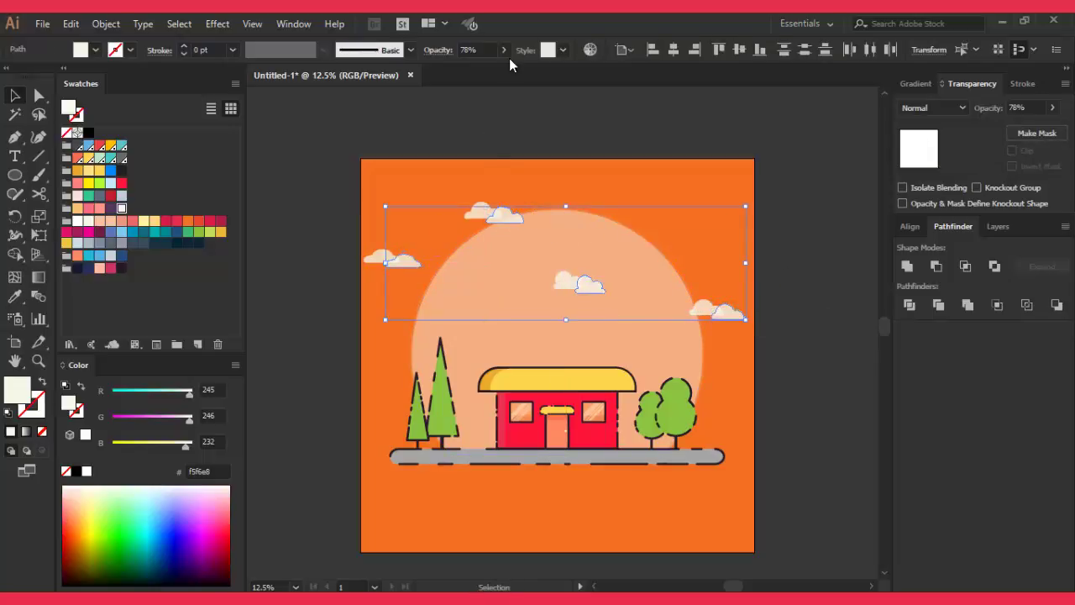
pyautogui.moveTo(475, 73); pyautogui.dragTo(456, 73)
pyautogui.click(621, 111)
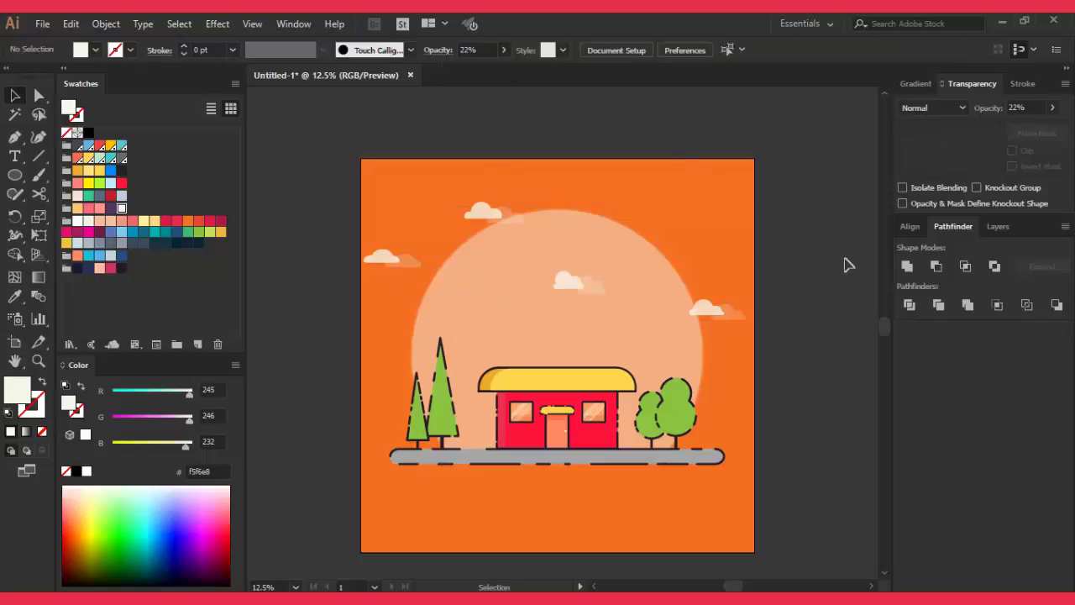
pyautogui.click(600, 288)
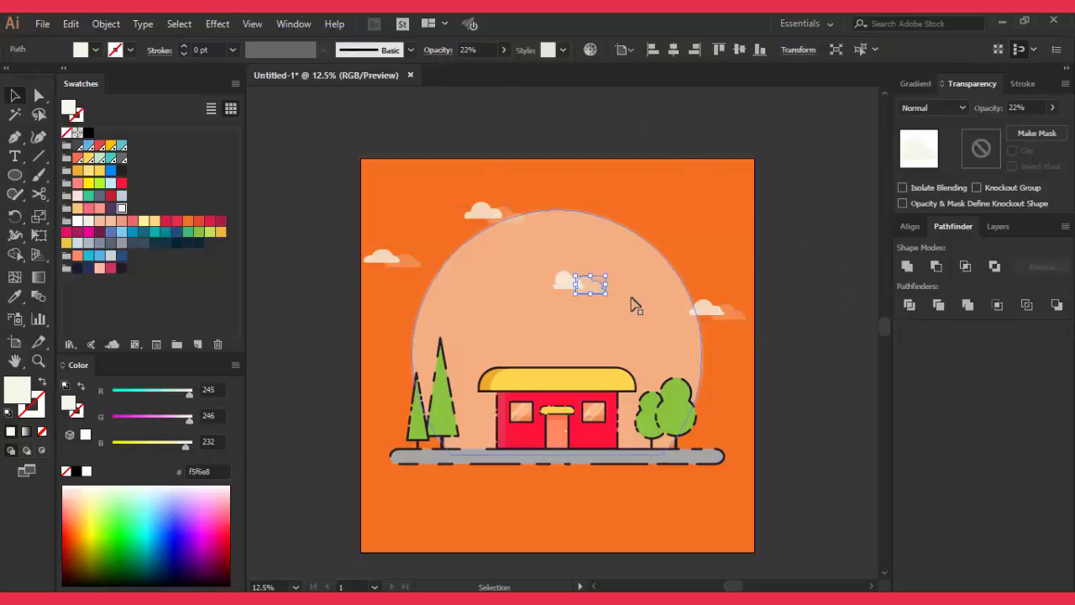
pyautogui.click(831, 336)
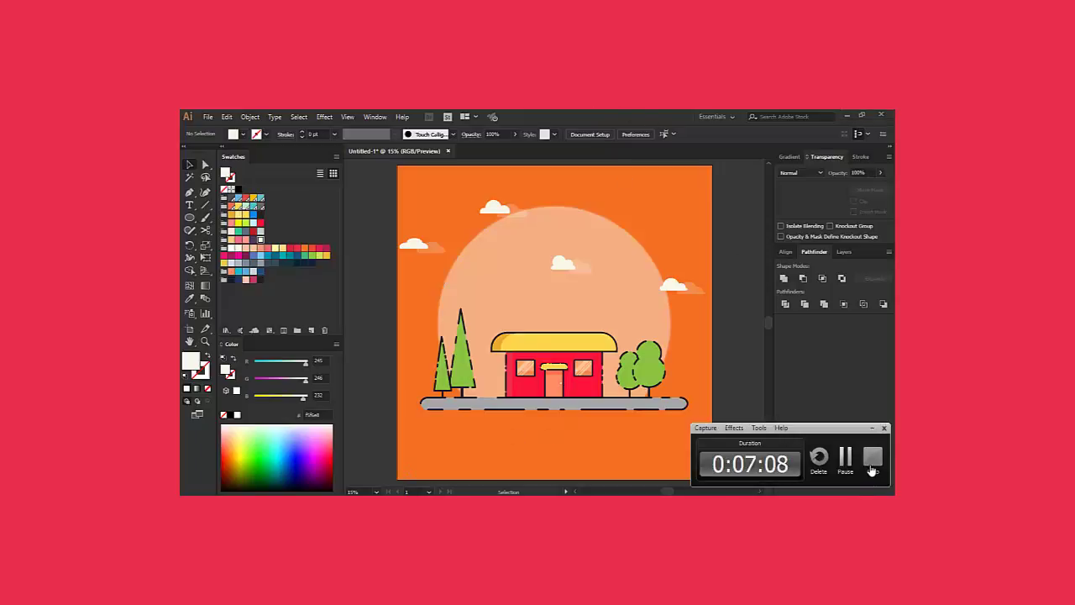
pyautogui.click(871, 467)
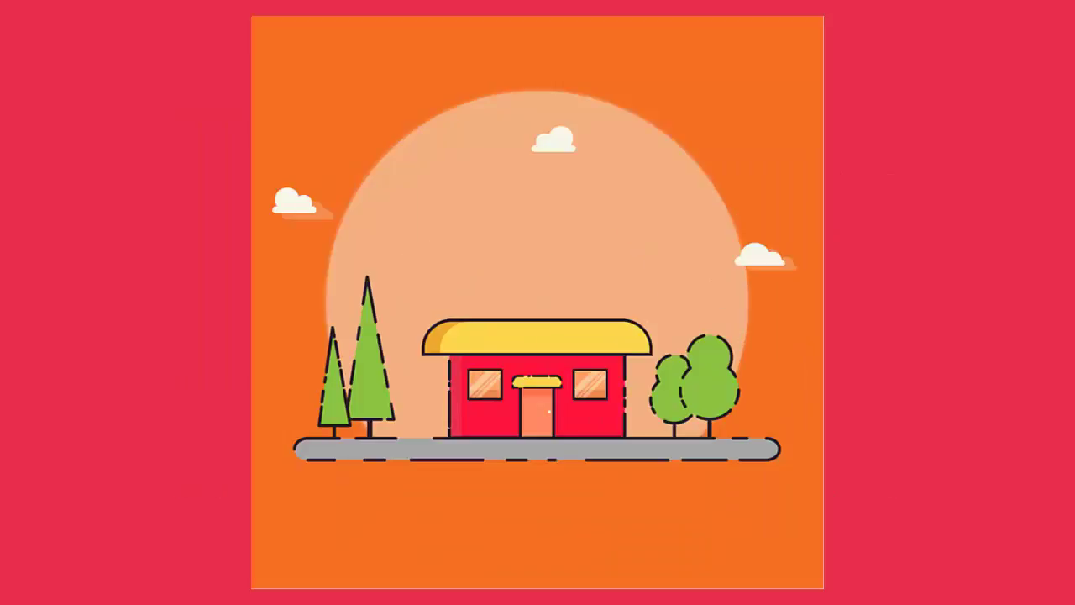